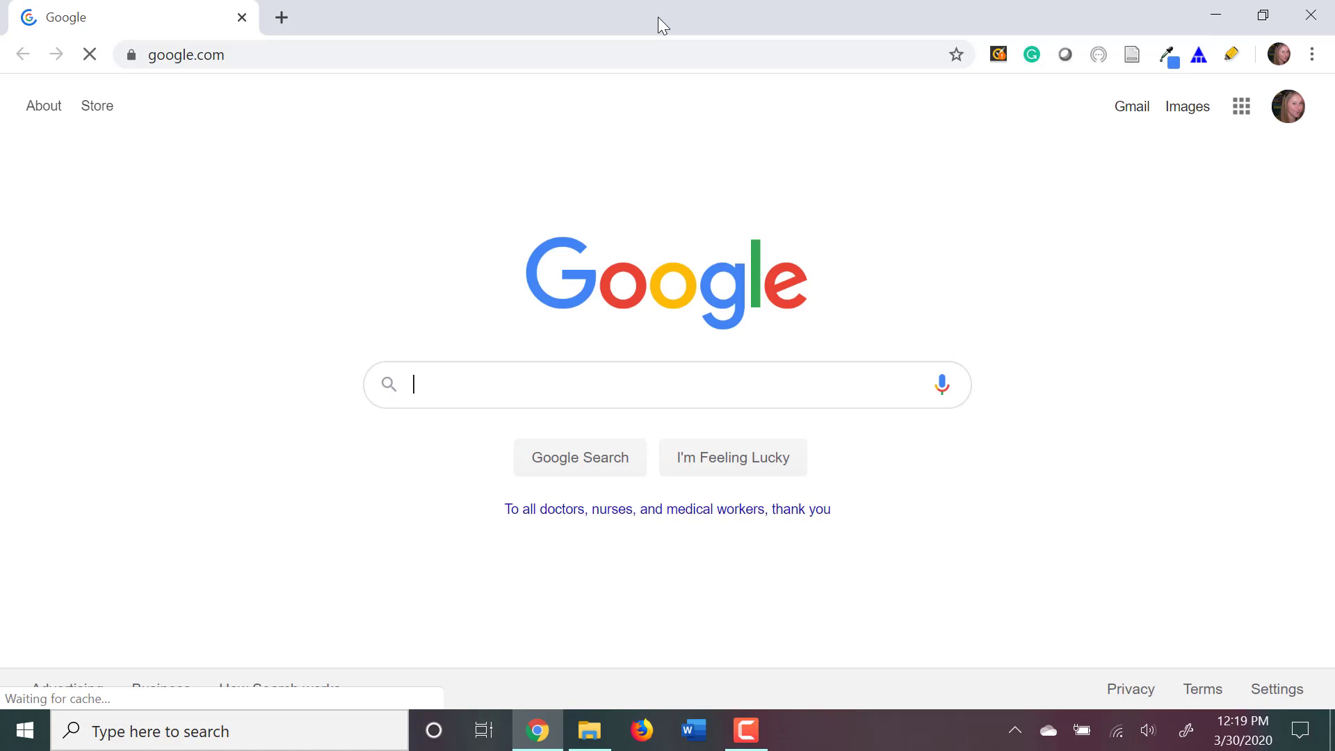
Enter the connectED address in Chrome's address bar to load its login page.
{"action": "left_click", "coordinate": [539, 48]}
{"action": "type", "text": "connected.mcgraw-hill"}
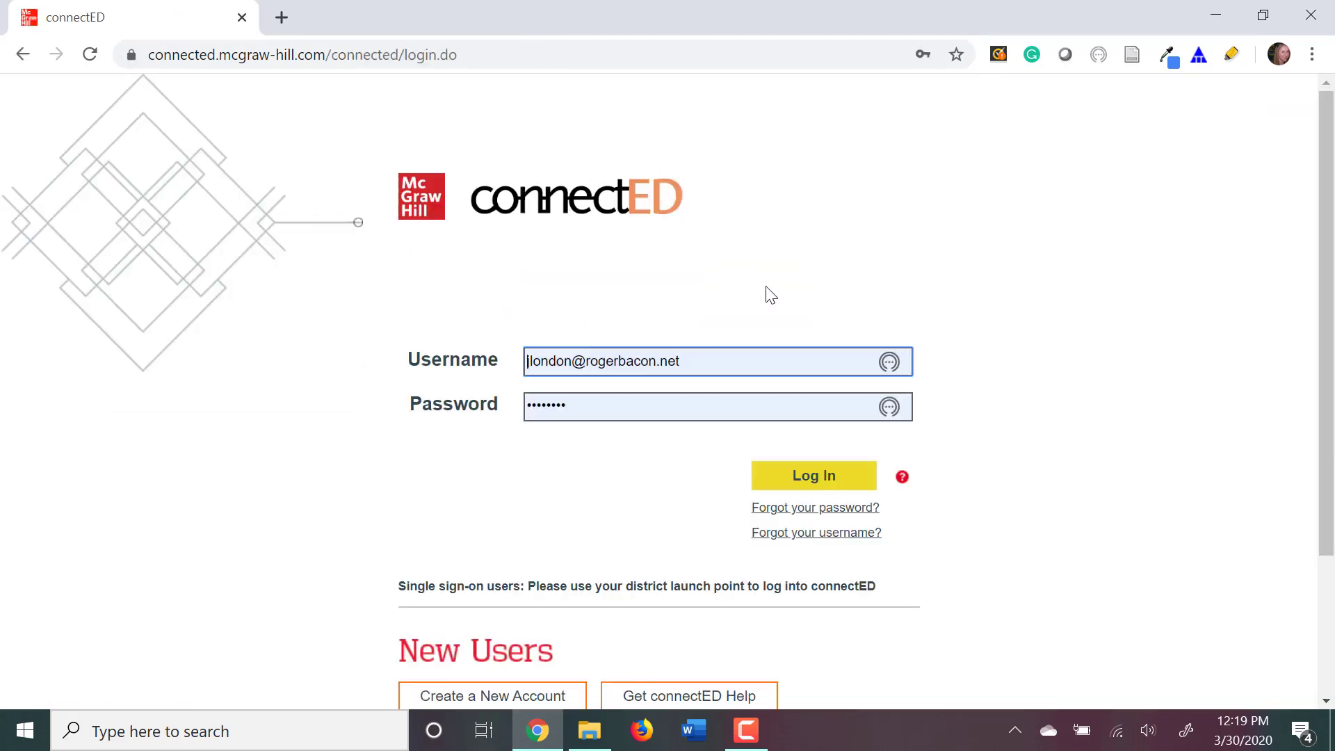
Log in to connectED and open the Reading Mastery Signature Edition course from the dashboard.
{"action": "left_click", "coordinate": [822, 485]}
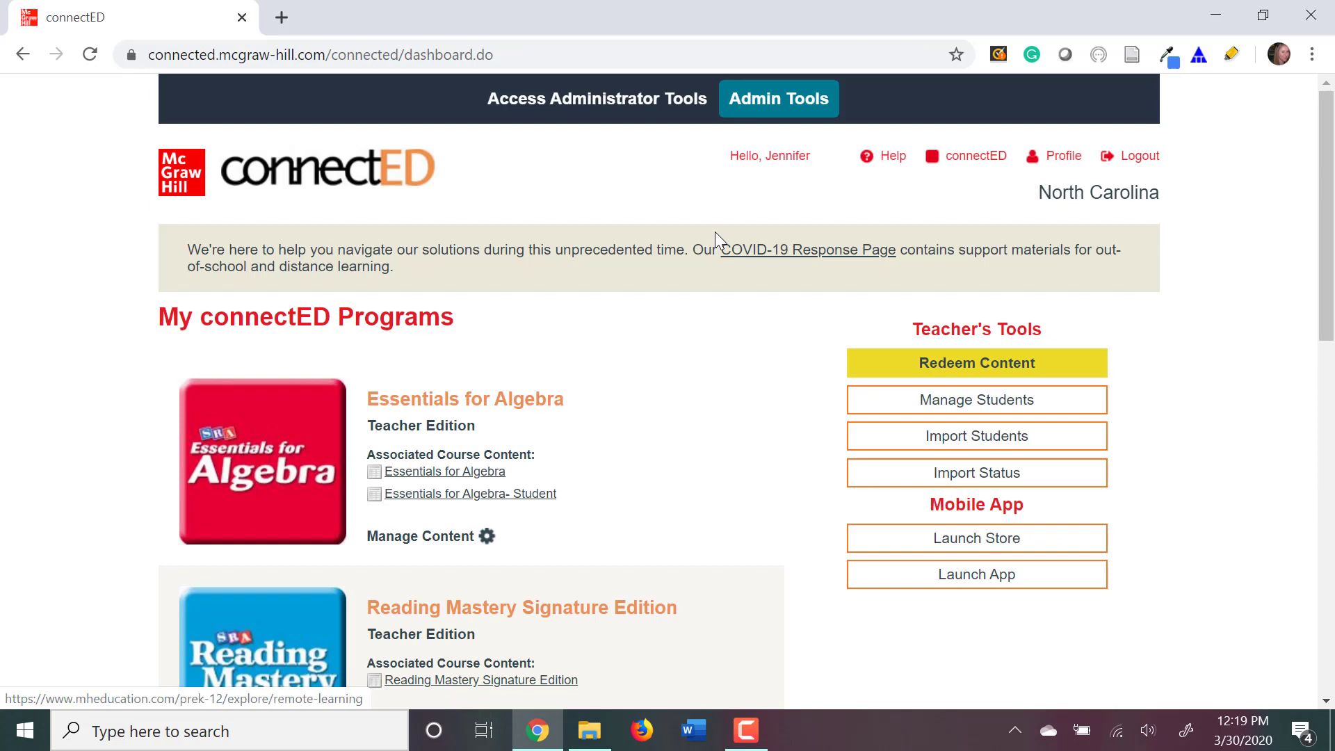
{"action": "scroll", "coordinate": [678, 257], "scroll_direction": "down", "scroll_amount": 3}
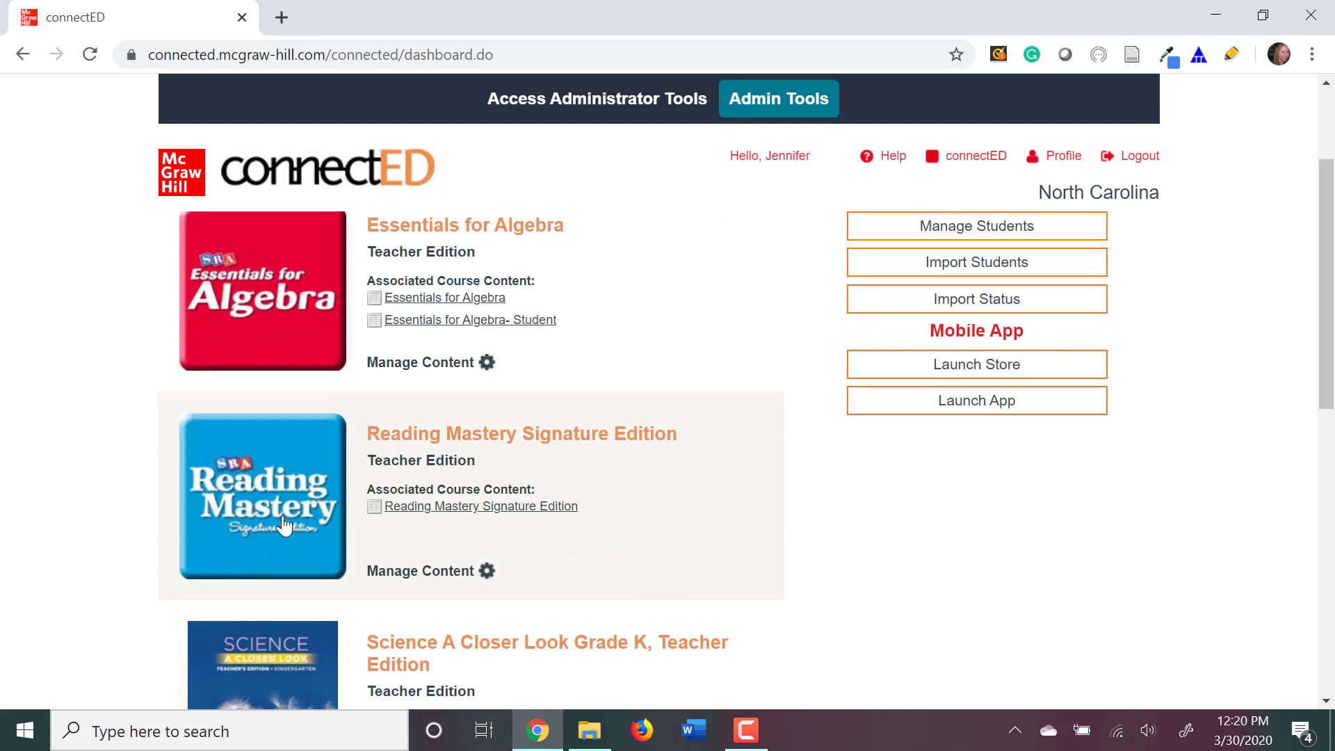
{"action": "left_click", "coordinate": [280, 485]}
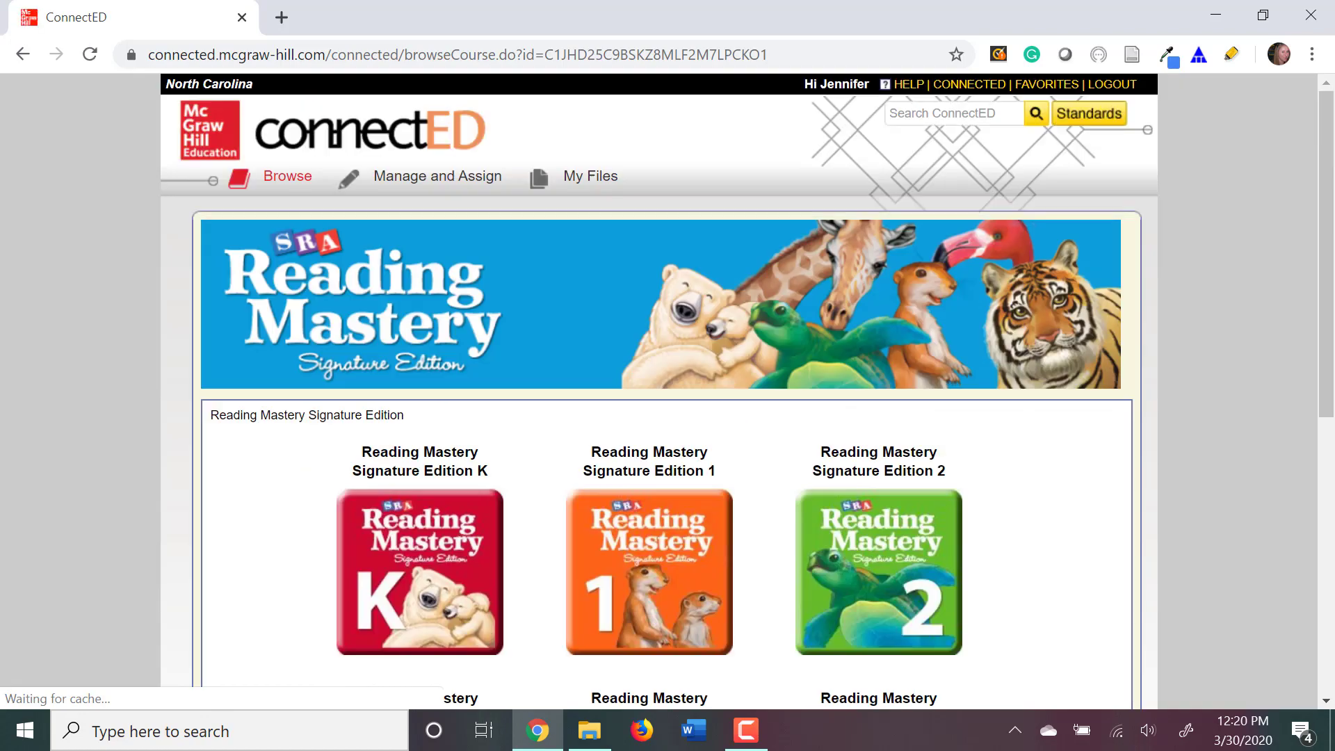
{"action": "scroll", "coordinate": [1178, 299], "scroll_direction": "down", "scroll_amount": 5}
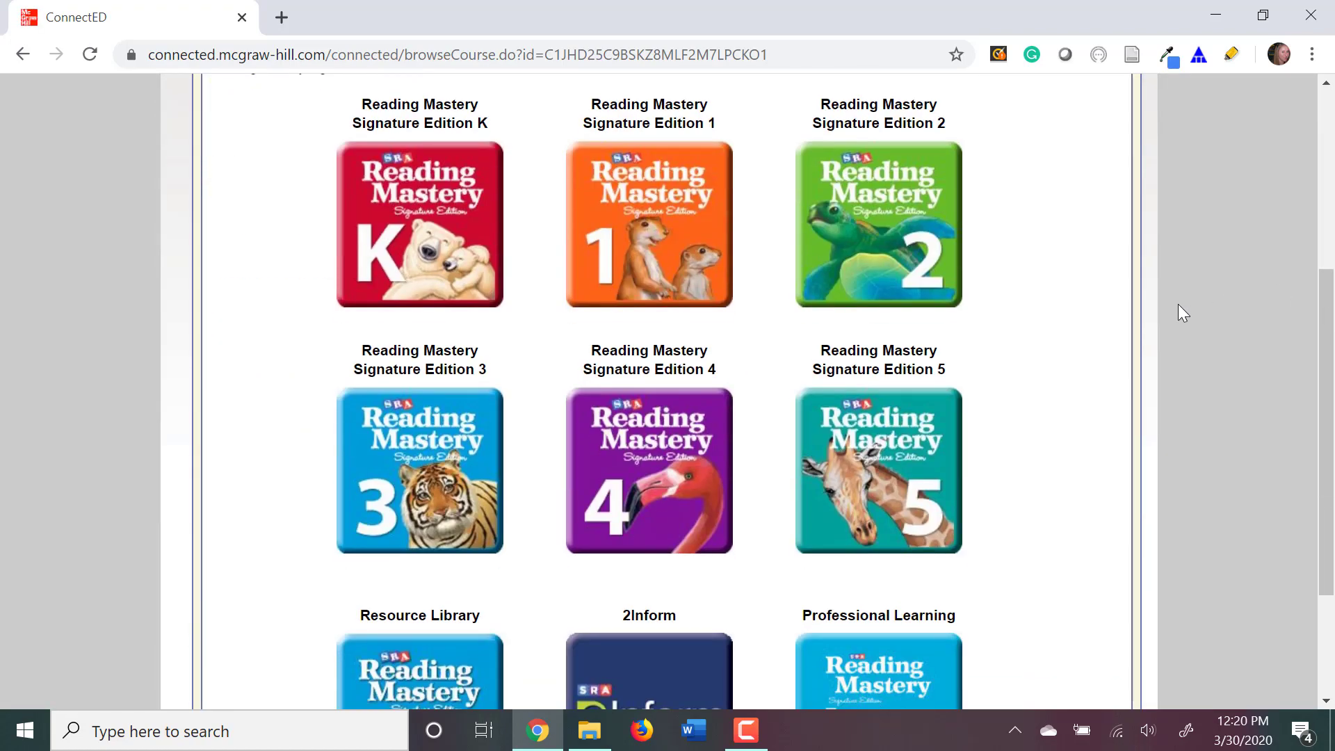
Open the Signature Edition K lessons and scroll down through the kindergarten lesson list.
{"action": "left_click", "coordinate": [372, 257]}
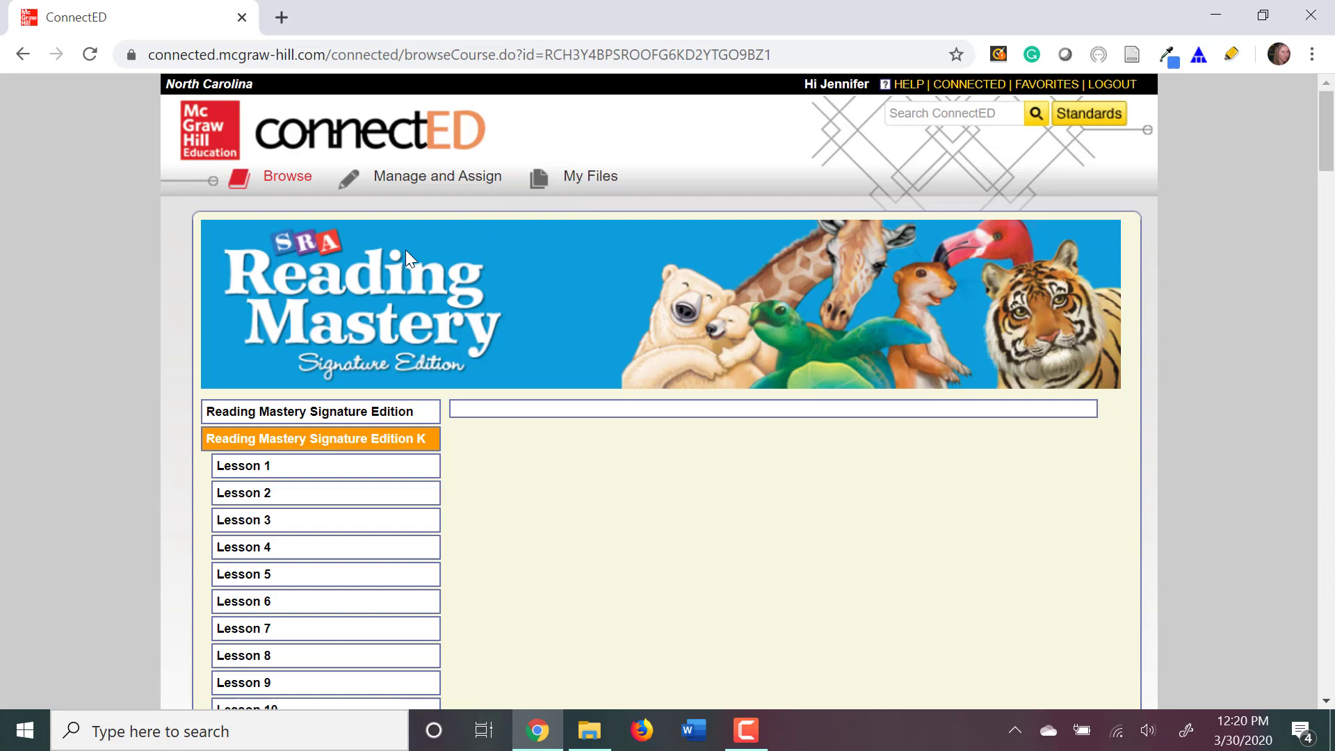
{"action": "scroll", "coordinate": [406, 257], "scroll_direction": "down", "scroll_amount": 3}
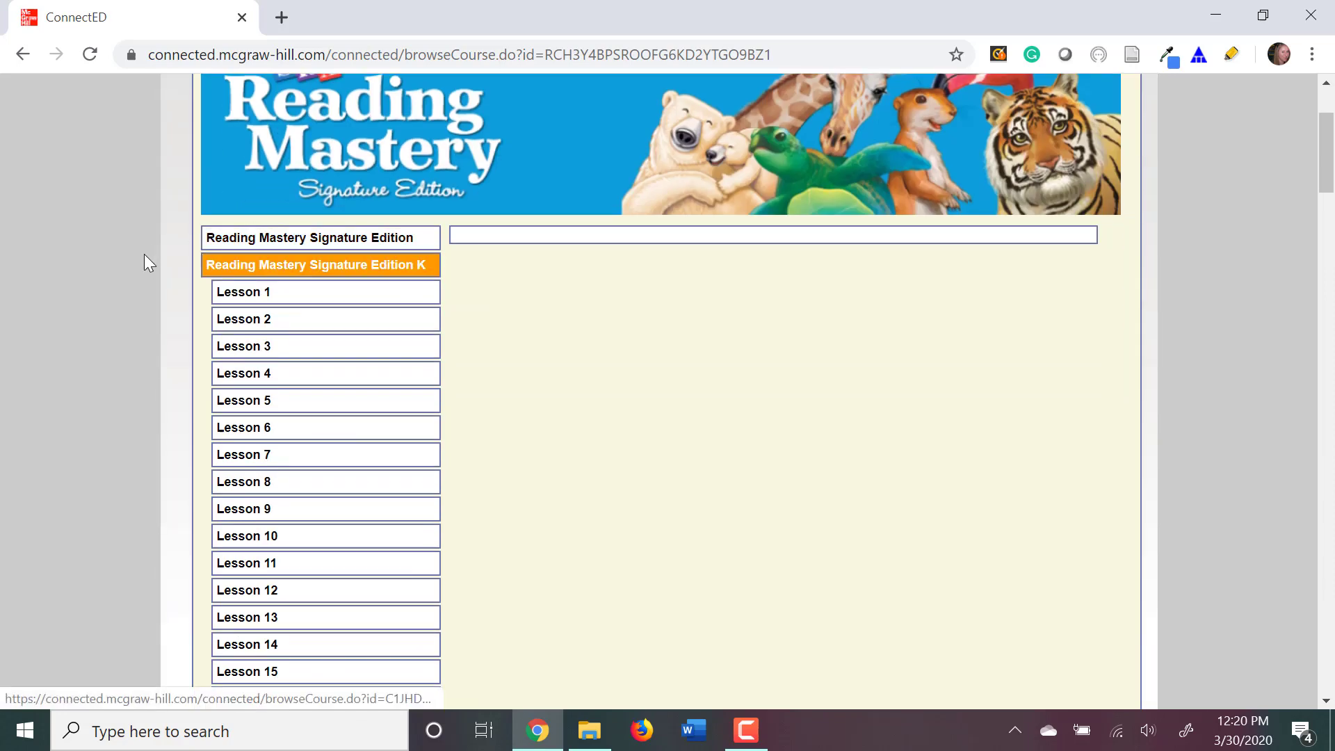
{"action": "scroll", "coordinate": [112, 265], "scroll_direction": "down", "scroll_amount": 3}
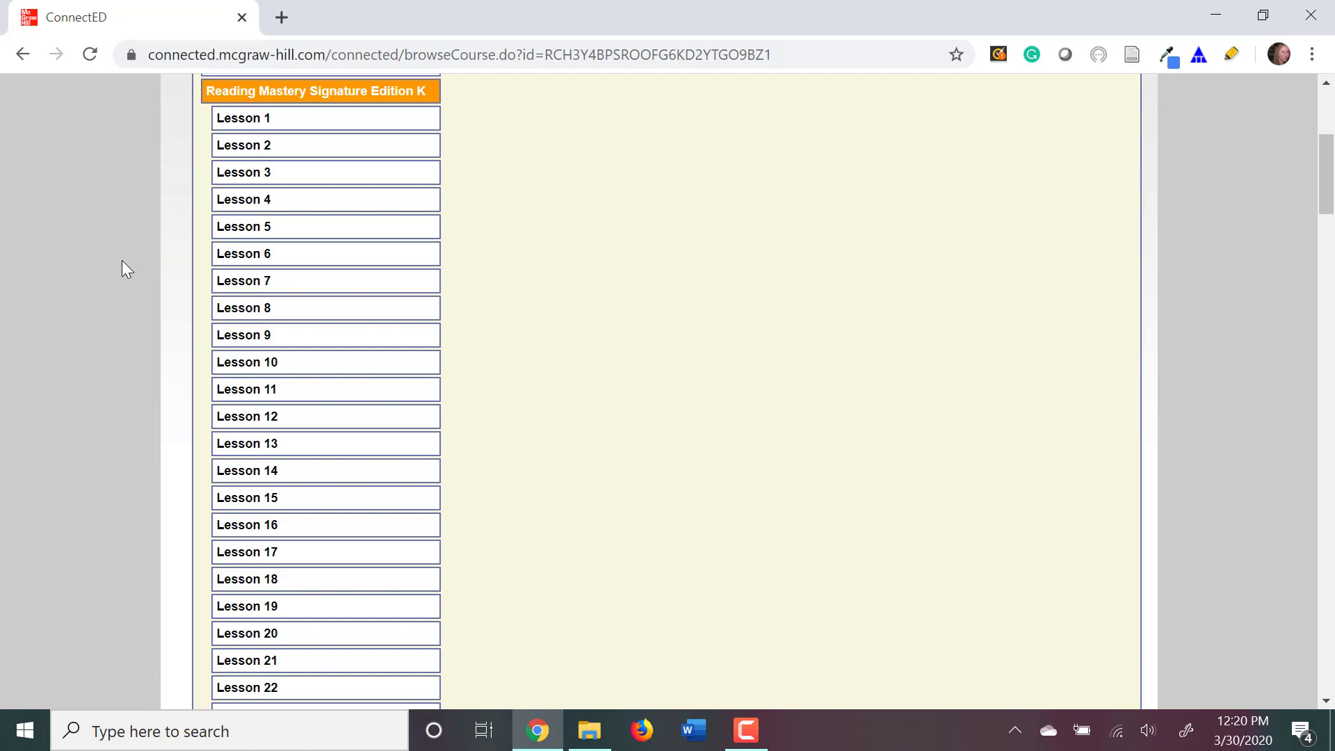
{"action": "scroll", "coordinate": [289, 285], "scroll_direction": "down", "scroll_amount": 8}
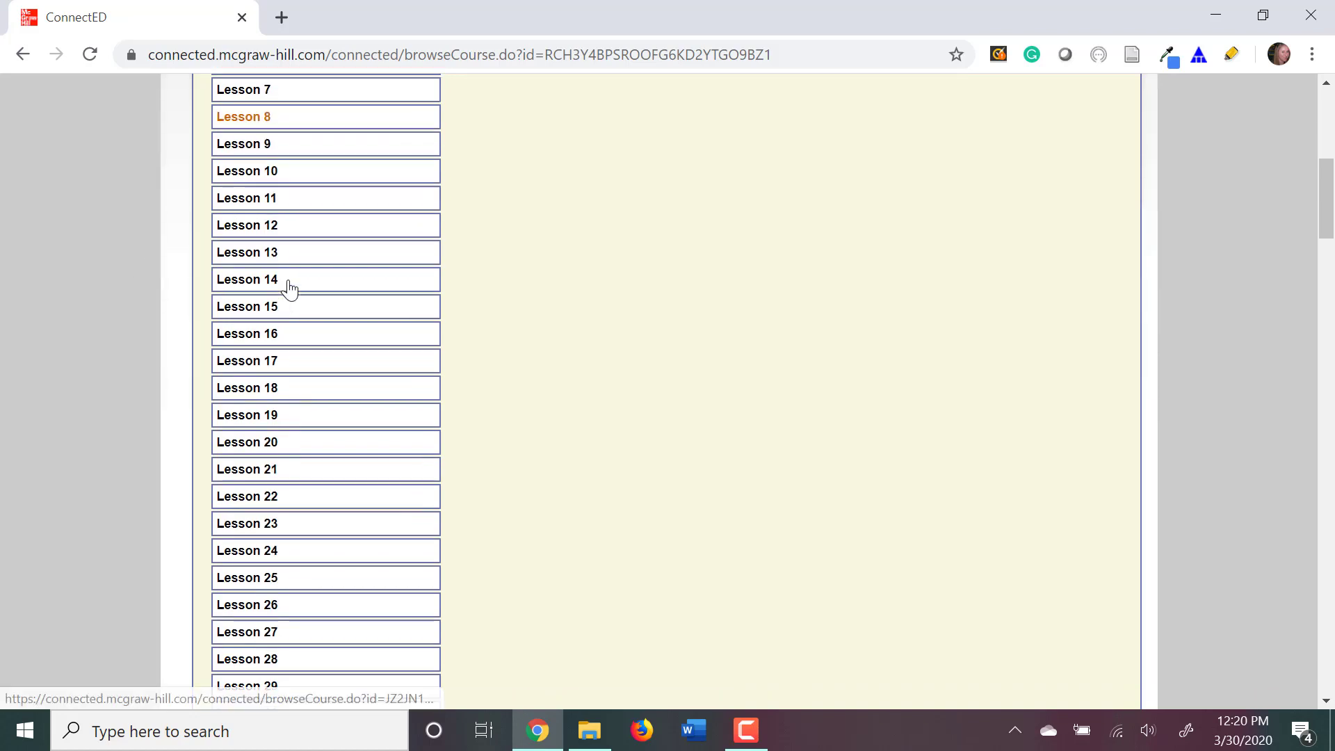
{"action": "scroll", "coordinate": [331, 313], "scroll_direction": "down", "scroll_amount": 20}
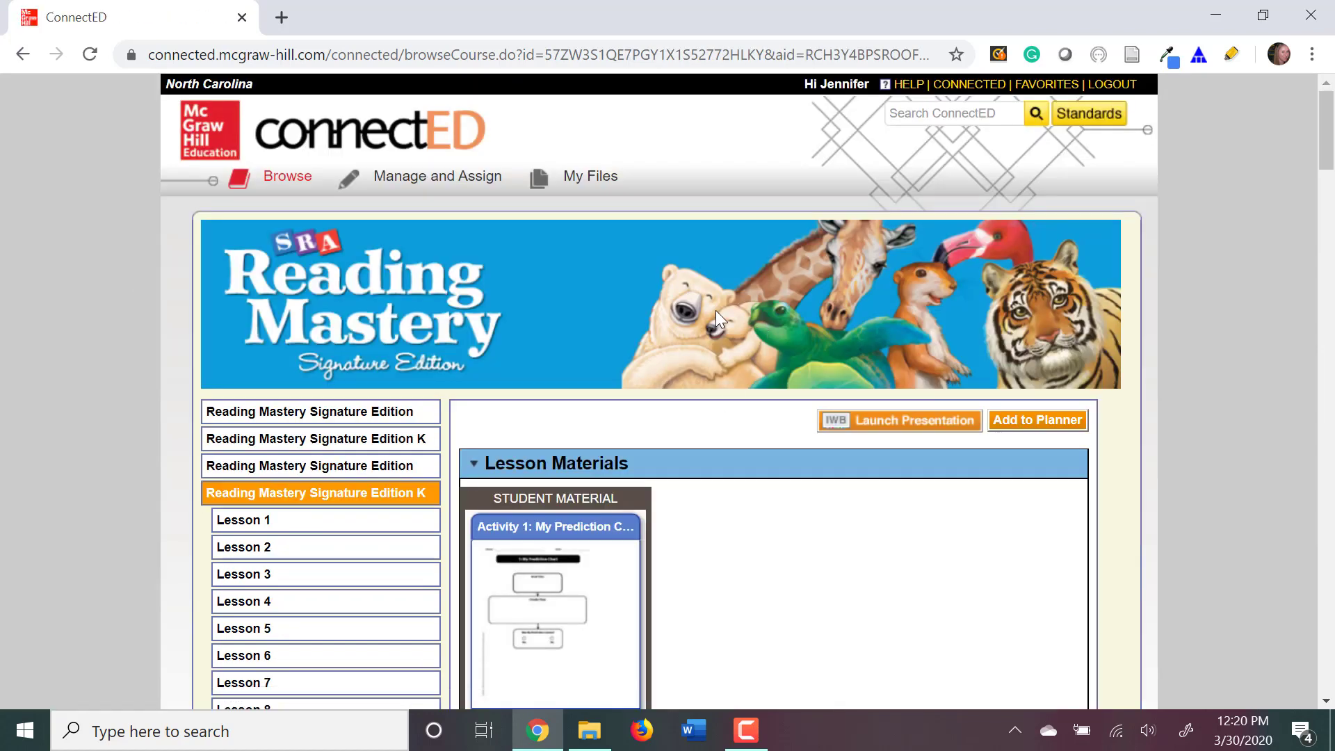
{"action": "scroll", "coordinate": [682, 310], "scroll_direction": "down", "scroll_amount": 7}
Scroll back up the Lesson Materials page to the Lesson 111 teacher material.
{"action": "scroll", "coordinate": [682, 310], "scroll_direction": "up", "scroll_amount": 2}
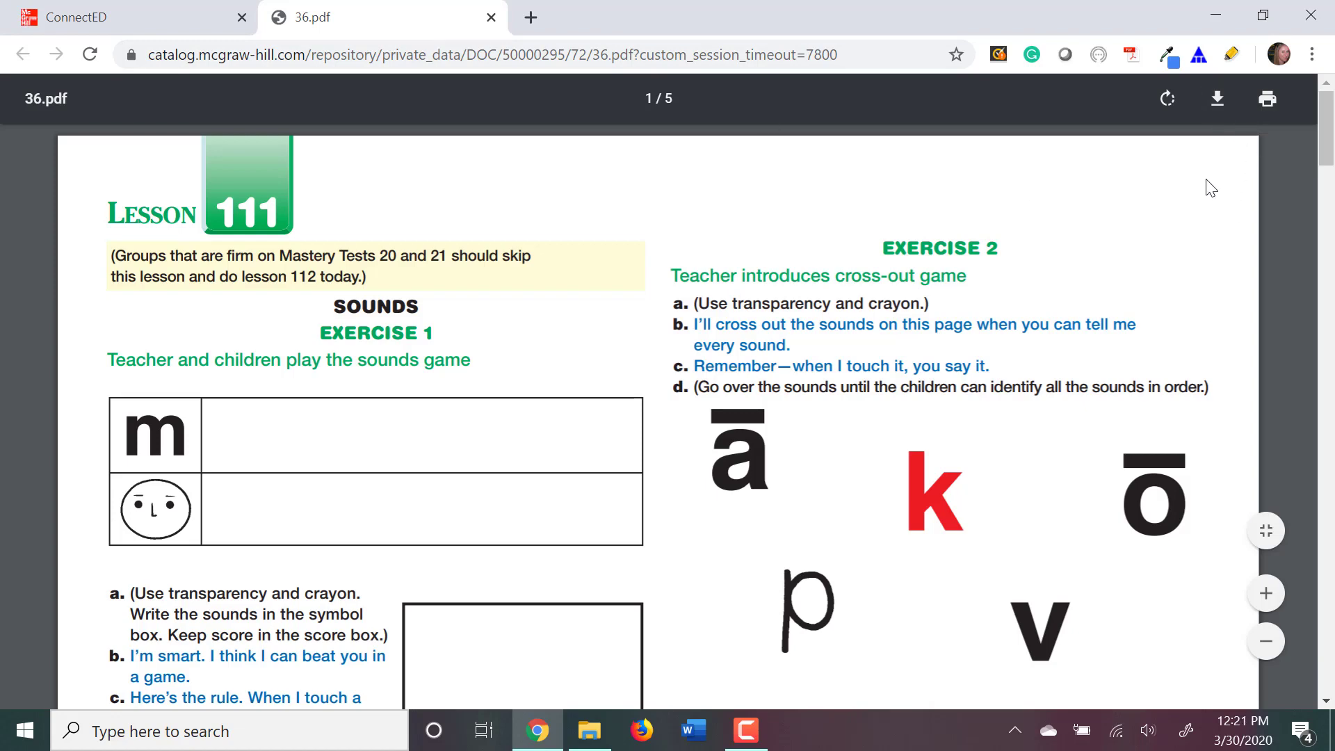
Download the Lesson 111 PDF, saving it as 'signature K 36' in the Reading Mastery Lessons folder.
{"action": "left_click", "coordinate": [1216, 99]}
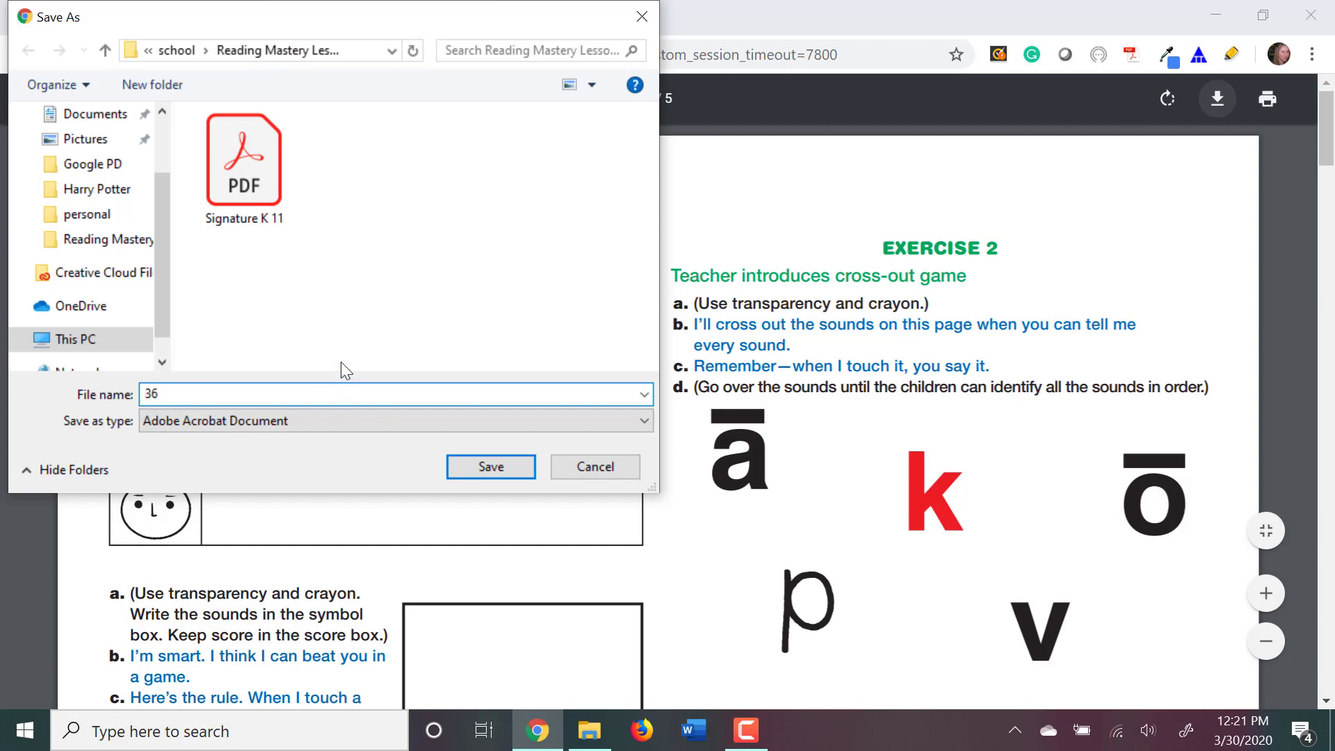
{"action": "type", "text": "signature K"}
{"action": "left_click", "coordinate": [479, 467]}
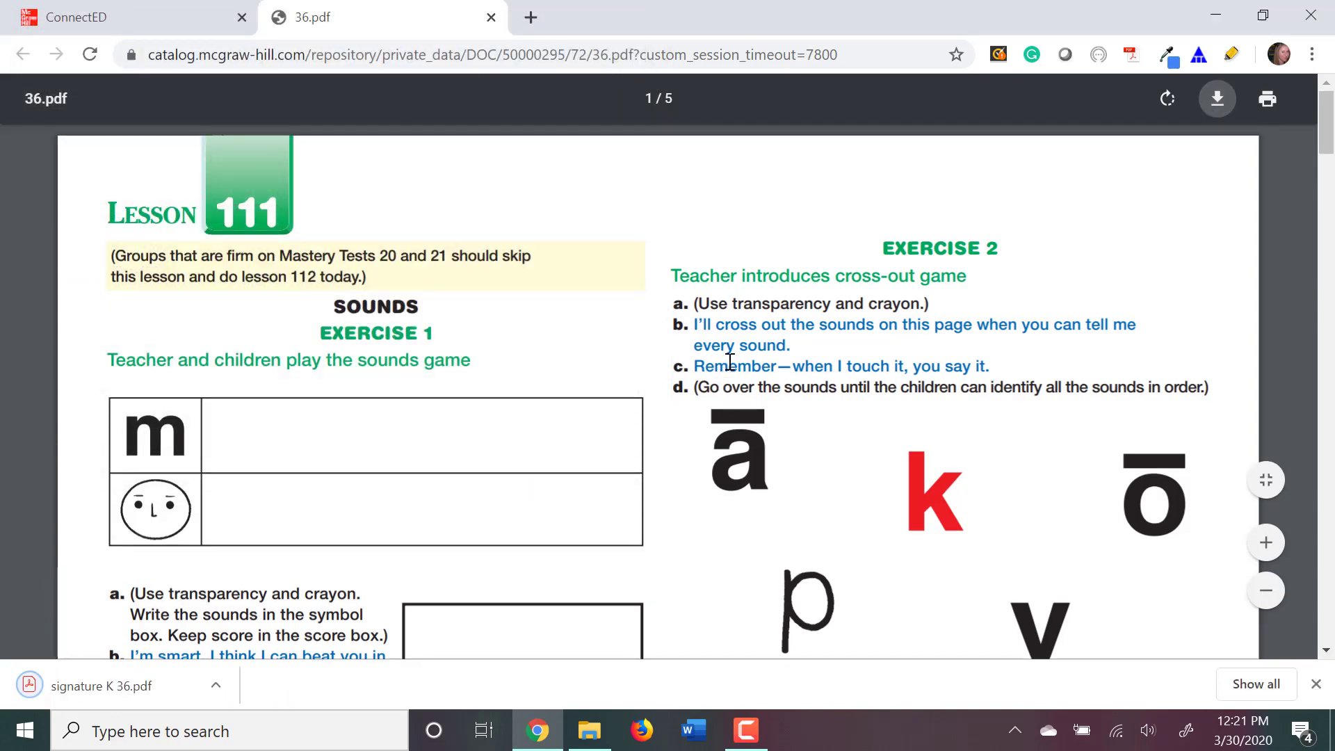
Close the 36.pdf tab, open signature K 36 from File Explorer to verify it, then close it.
{"action": "left_click", "coordinate": [491, 17]}
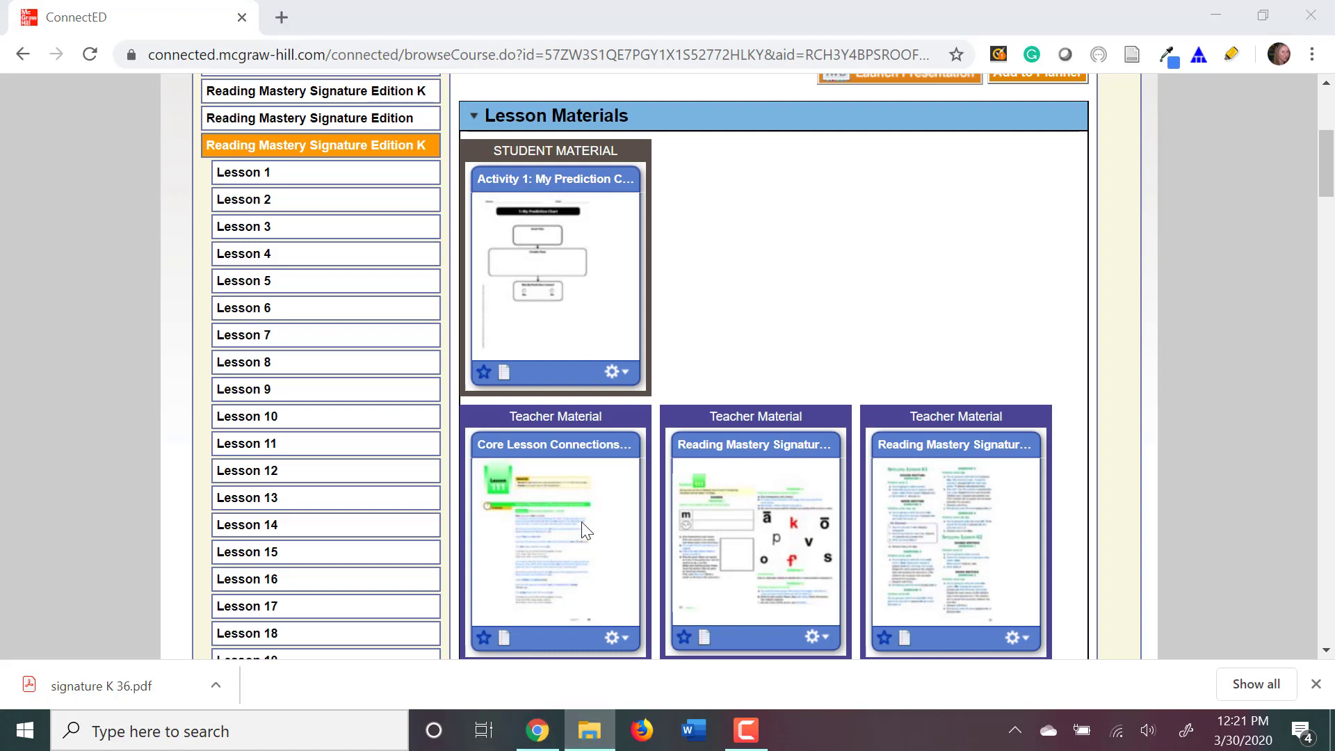
{"action": "left_click", "coordinate": [589, 730]}
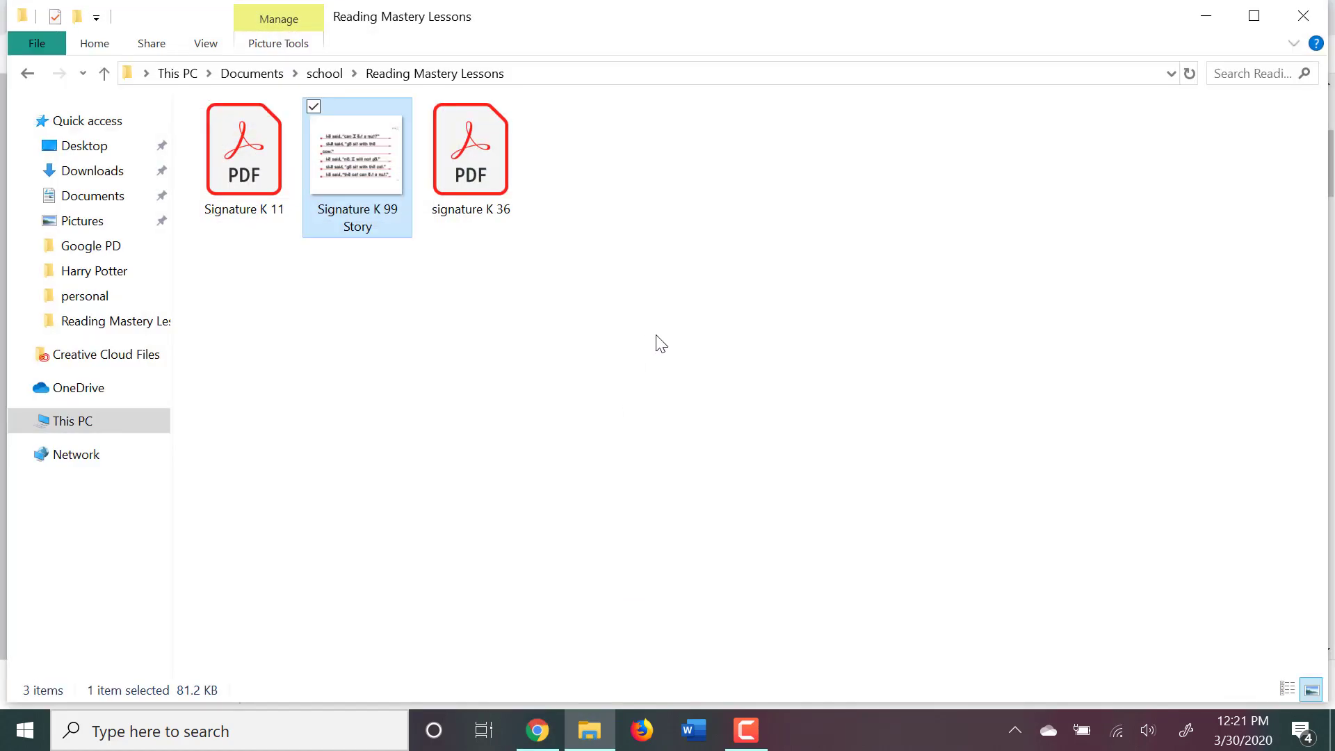
{"action": "left_click", "coordinate": [466, 174]}
{"action": "double_click", "coordinate": [471, 173]}
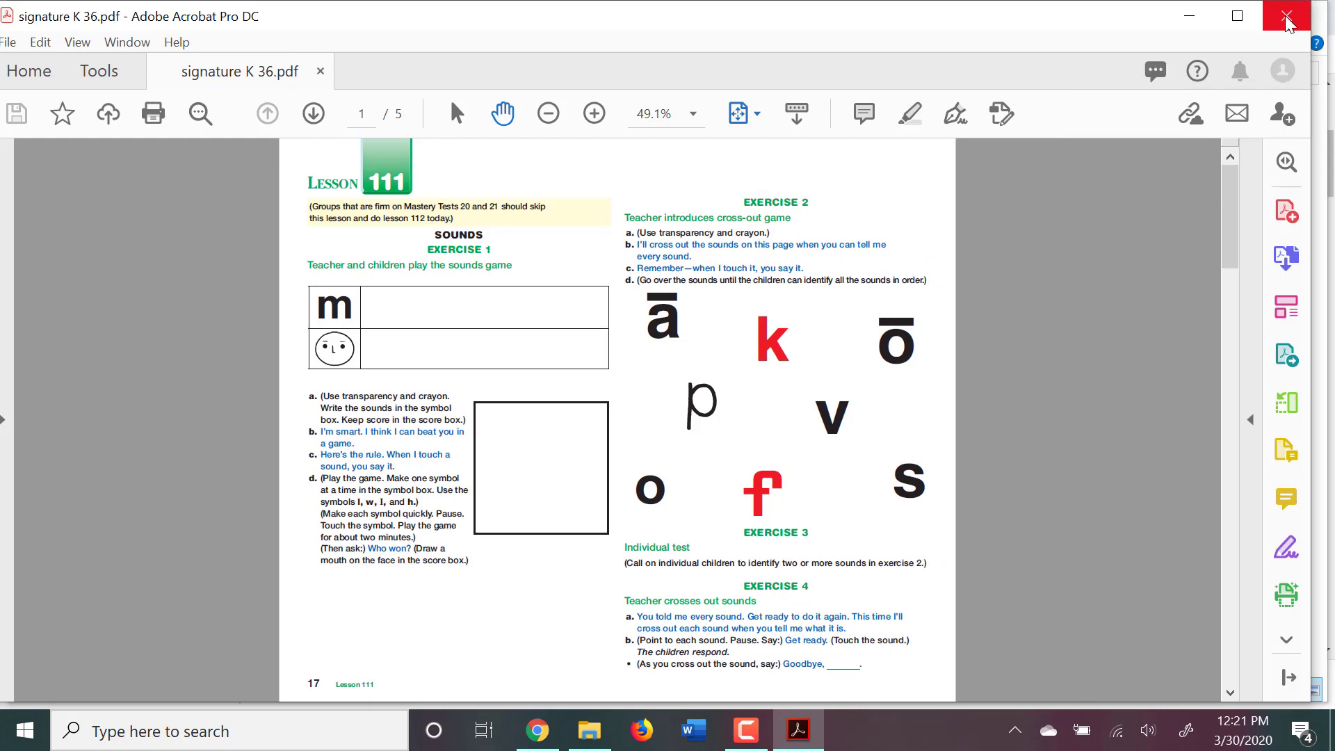
{"action": "left_click", "coordinate": [1286, 17]}
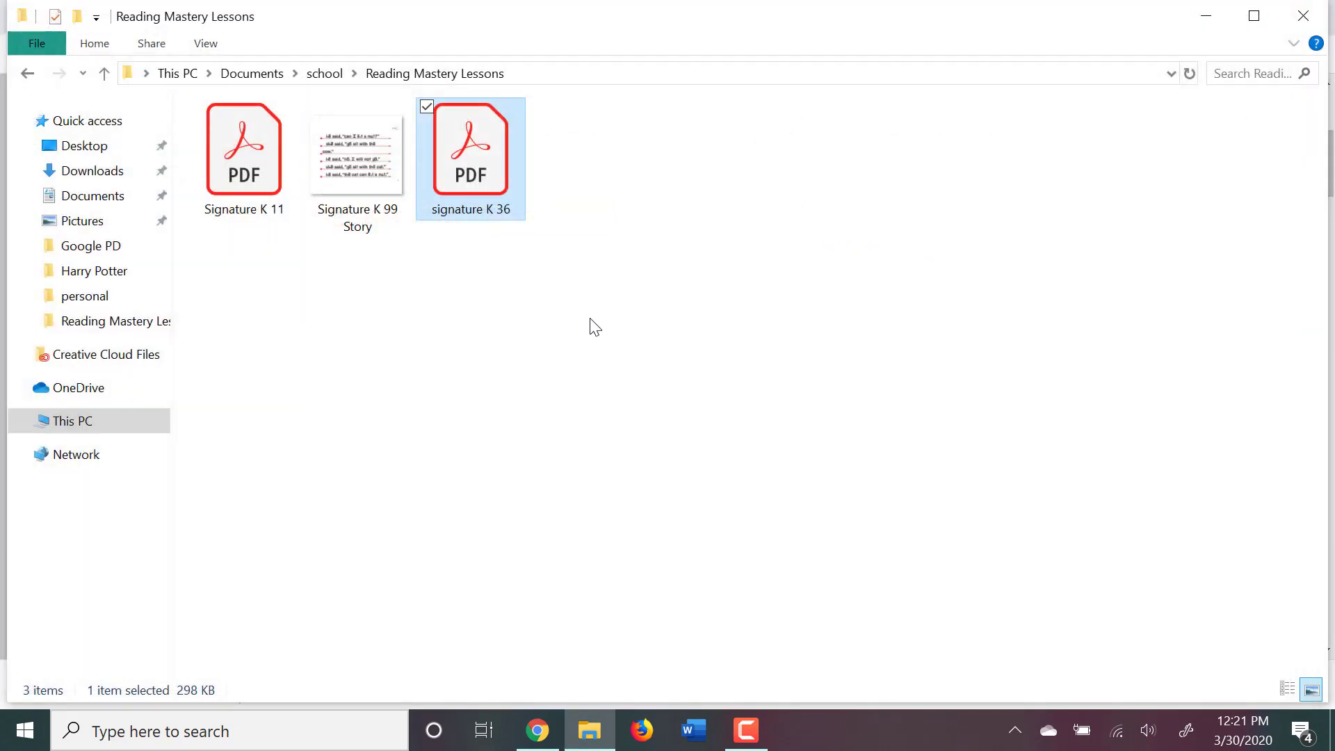
{"action": "left_click", "coordinate": [1209, 18]}
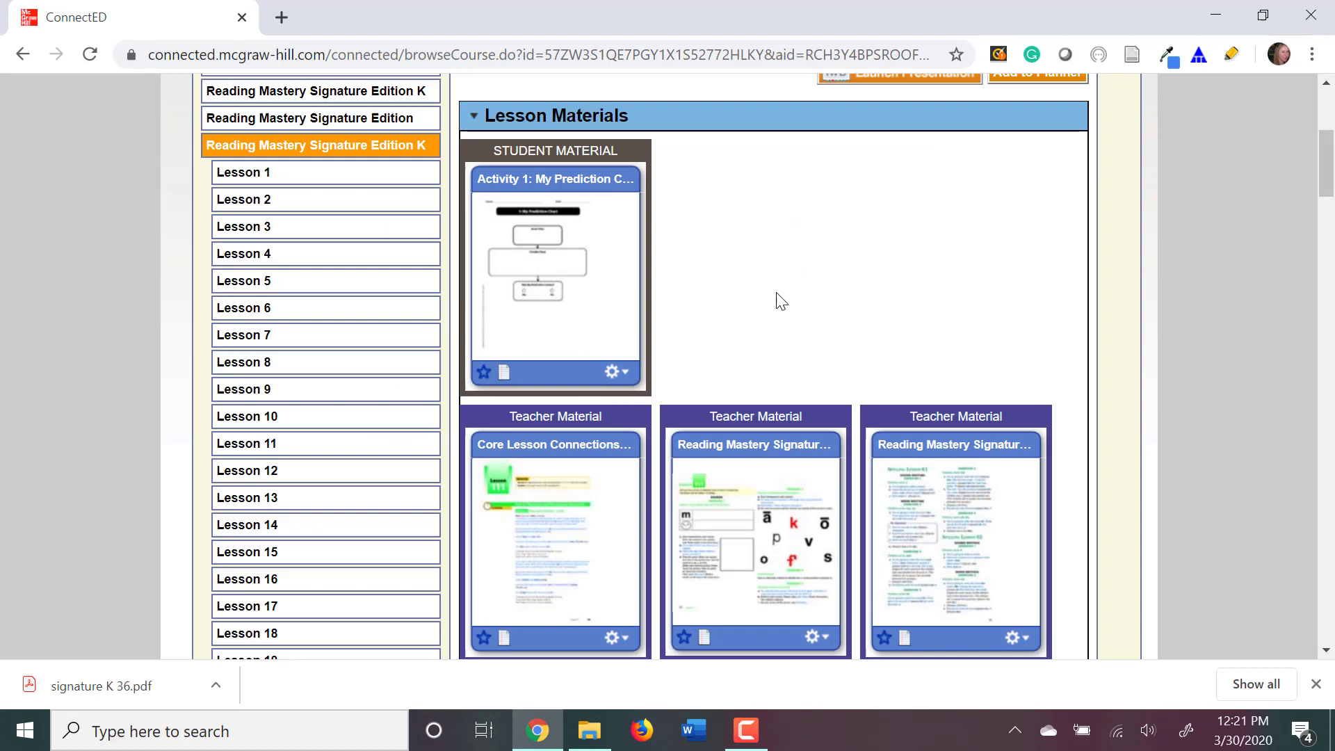
Return to the Reading Mastery editions overview and scroll down it.
{"action": "scroll", "coordinate": [775, 294], "scroll_direction": "up", "scroll_amount": 5}
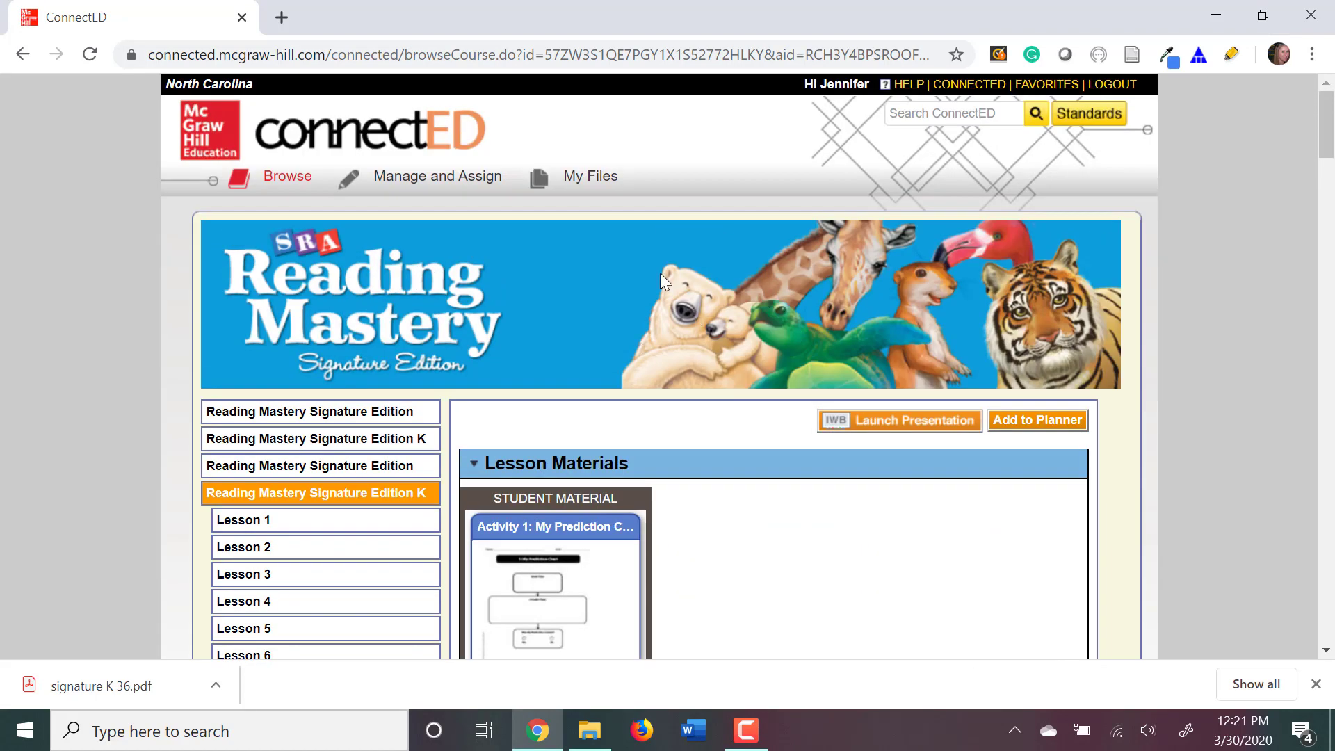
{"action": "left_click", "coordinate": [272, 185]}
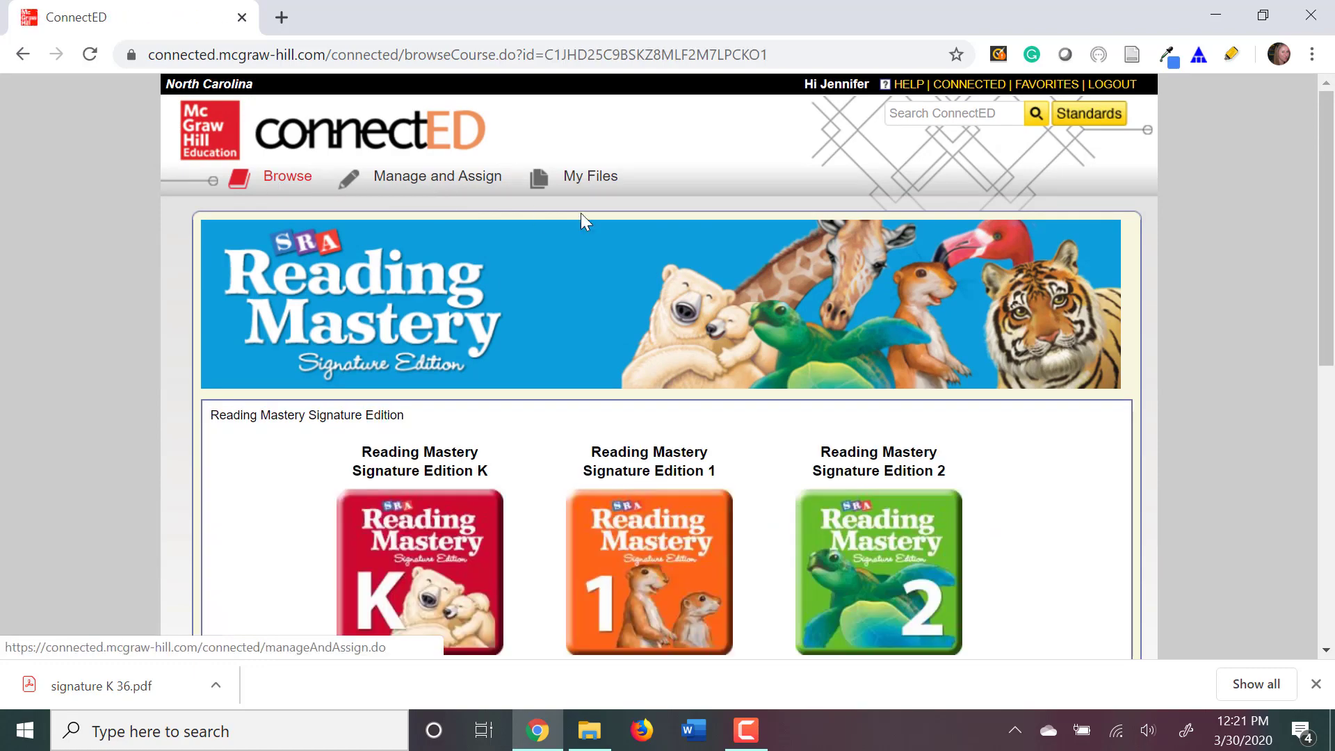
{"action": "scroll", "coordinate": [767, 275], "scroll_direction": "down", "scroll_amount": 5}
{"action": "scroll", "coordinate": [769, 282], "scroll_direction": "down", "scroll_amount": 3}
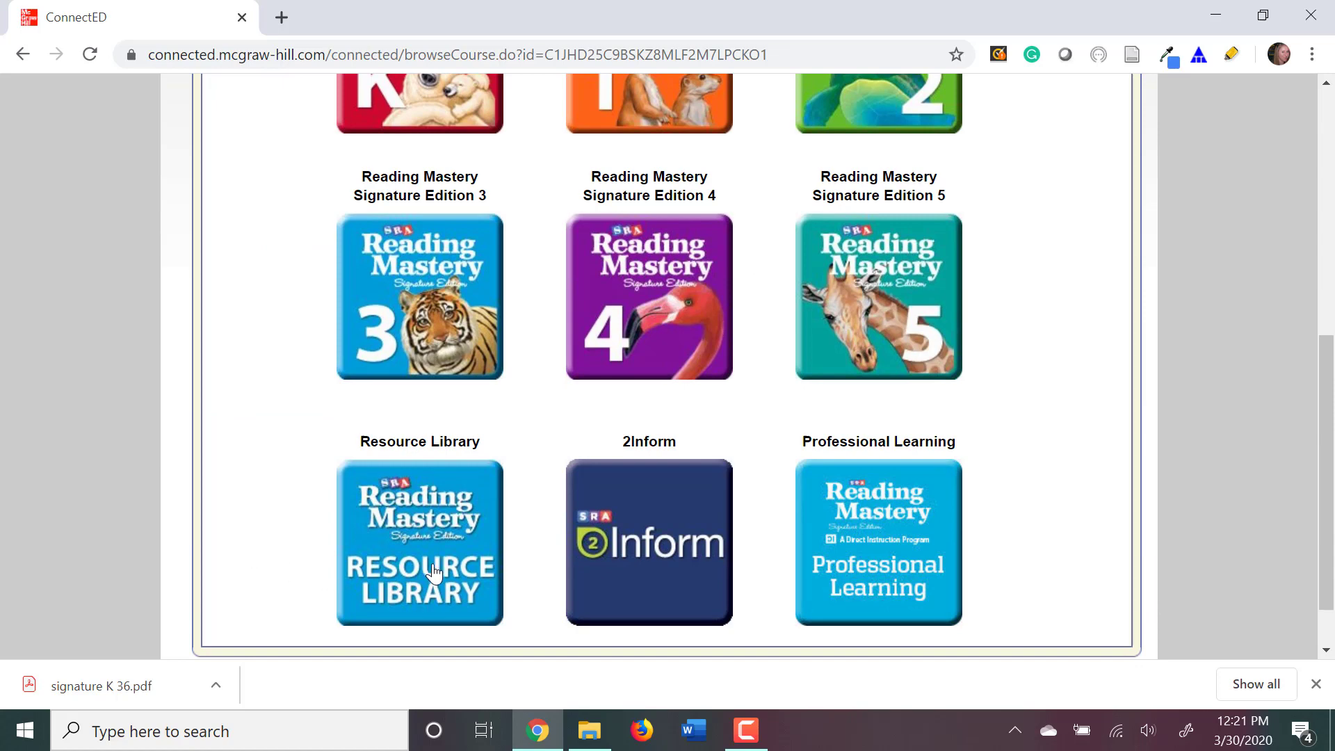
Open the Resource Library's Additional Resources section and scroll to its resource list.
{"action": "left_click", "coordinate": [422, 546]}
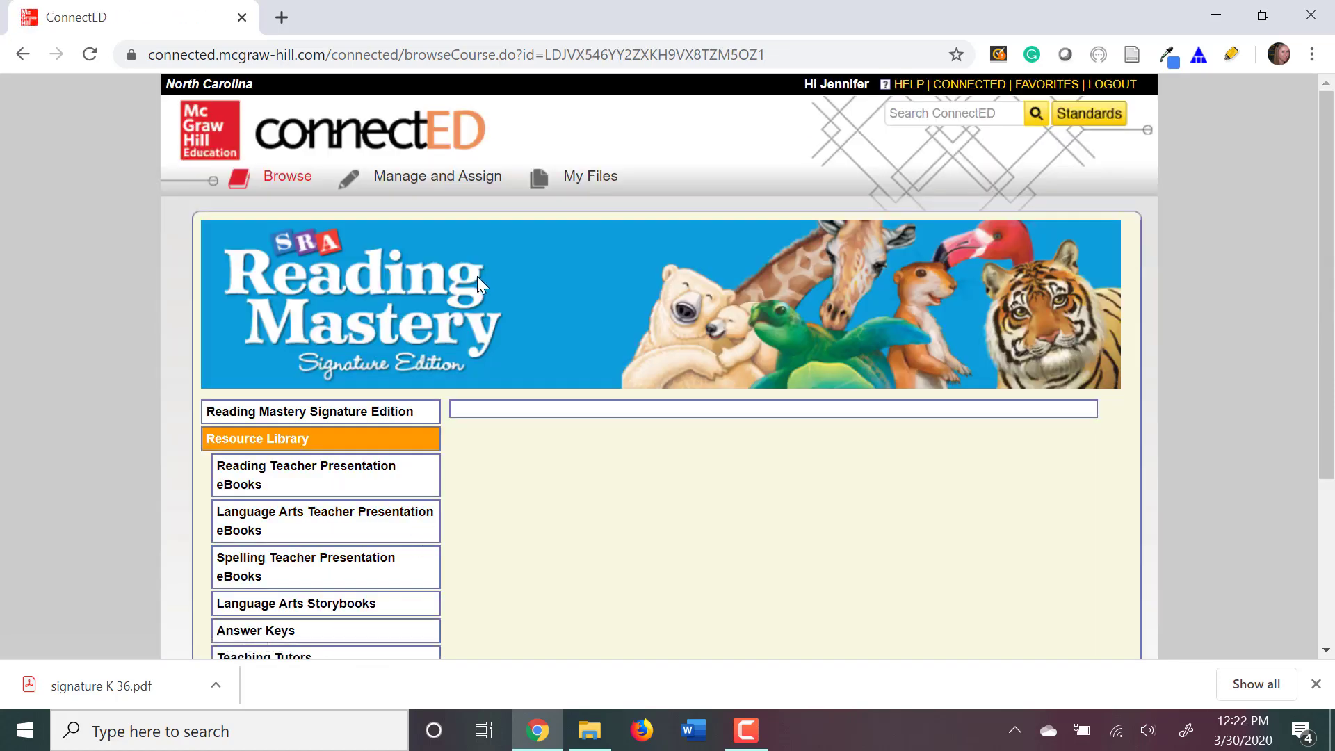
{"action": "scroll", "coordinate": [477, 278], "scroll_direction": "down", "scroll_amount": 3}
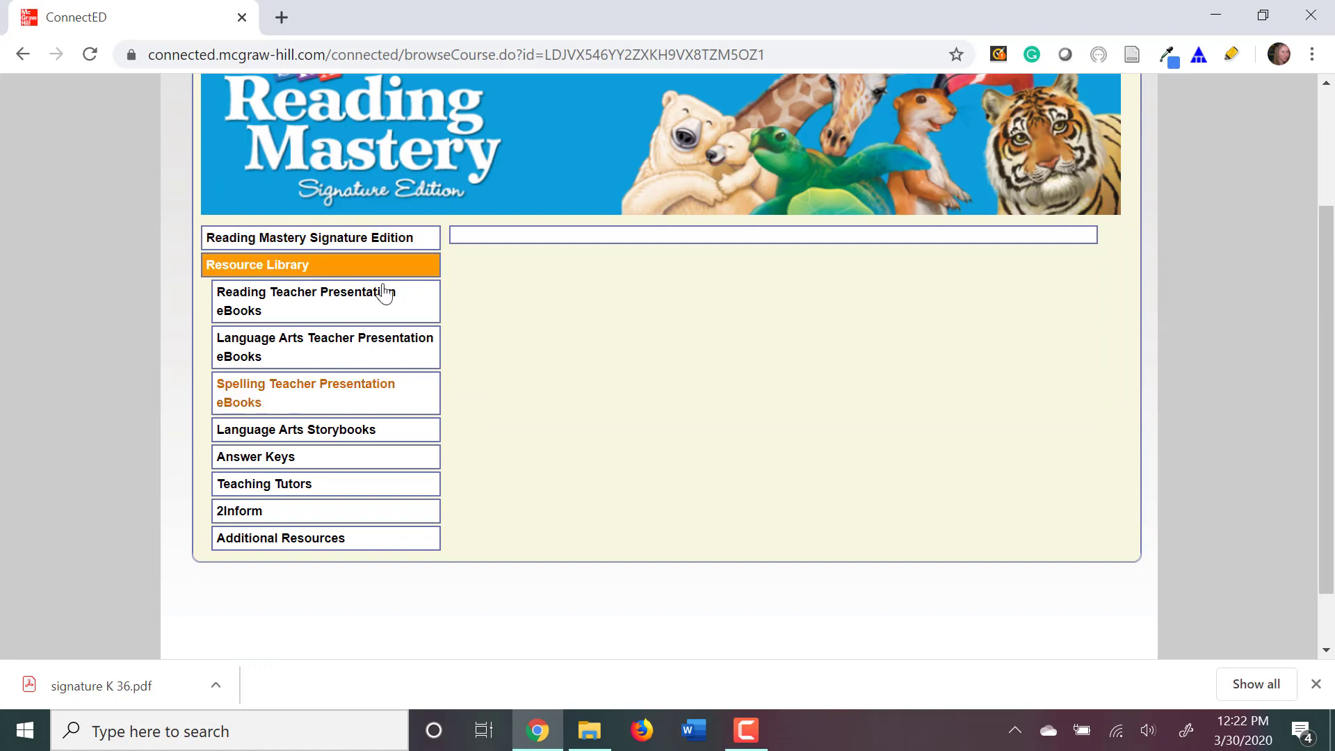
{"action": "left_click", "coordinate": [258, 546]}
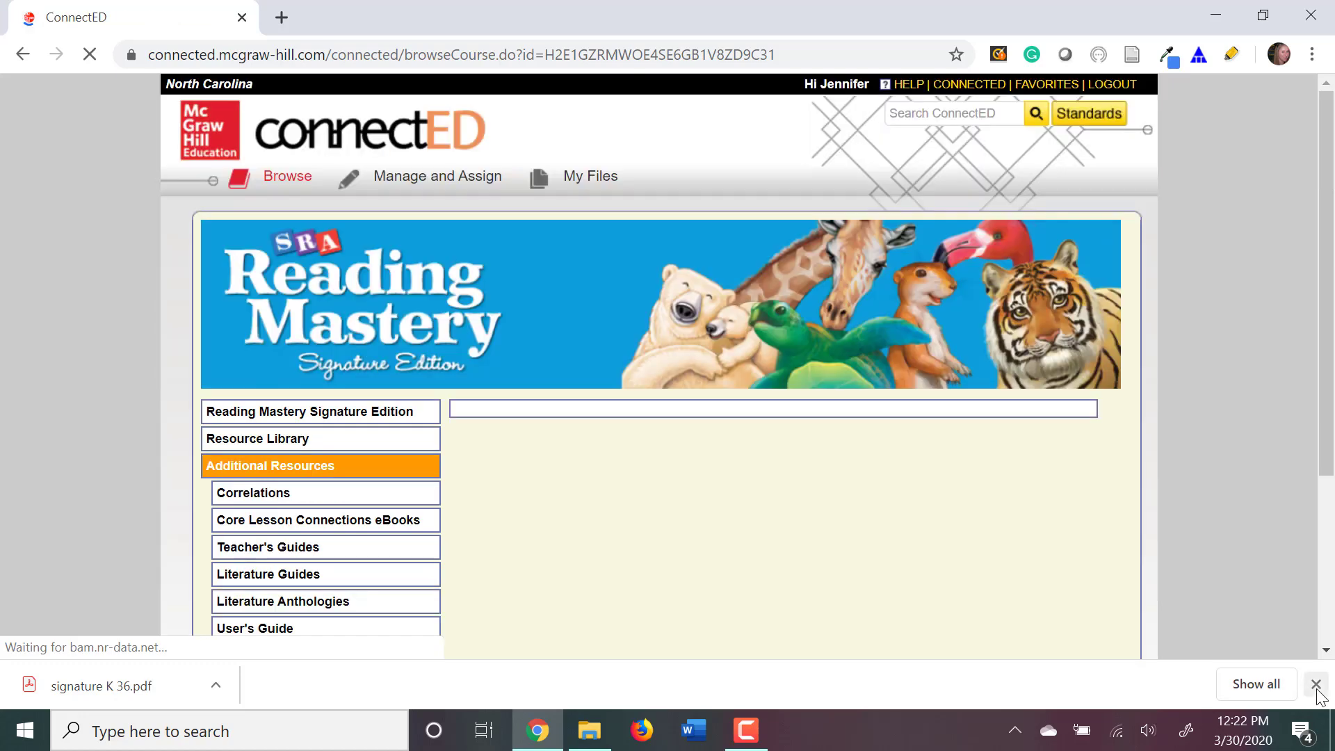
{"action": "left_click", "coordinate": [1315, 684]}
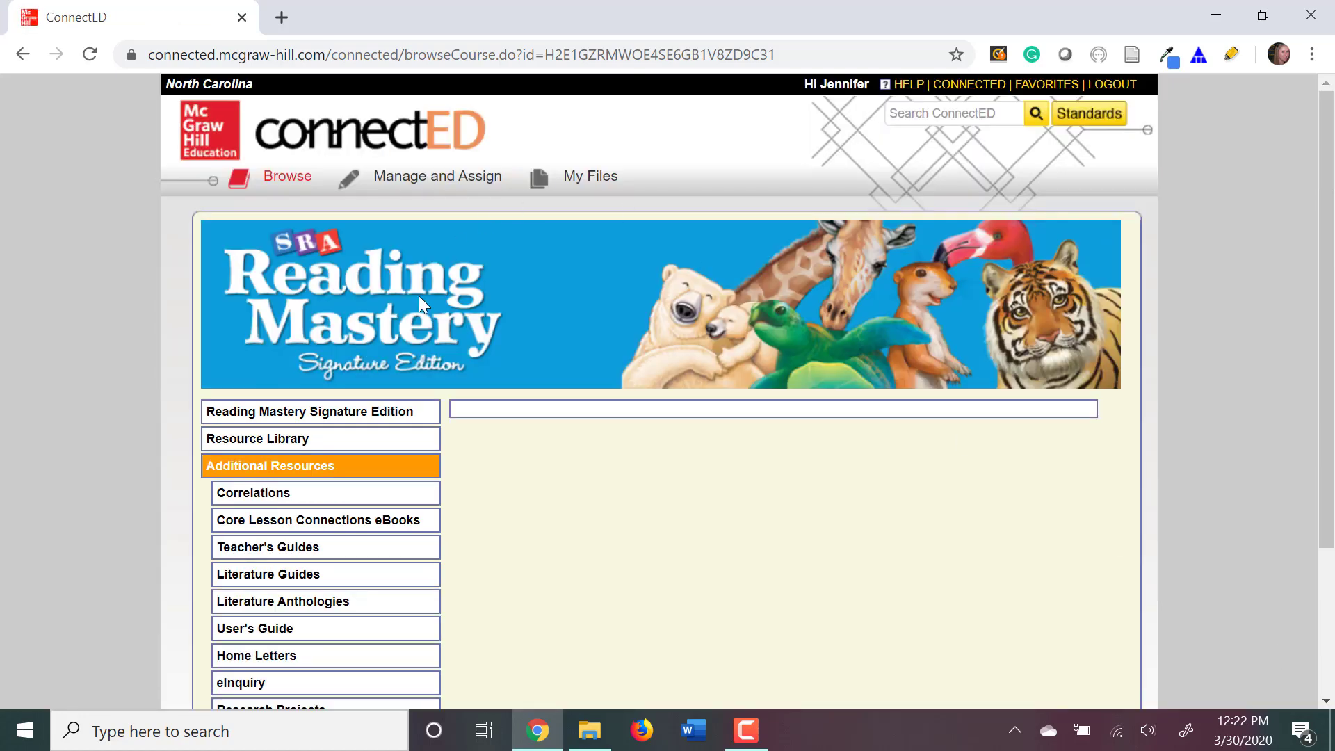
{"action": "scroll", "coordinate": [366, 326], "scroll_direction": "down", "scroll_amount": 3}
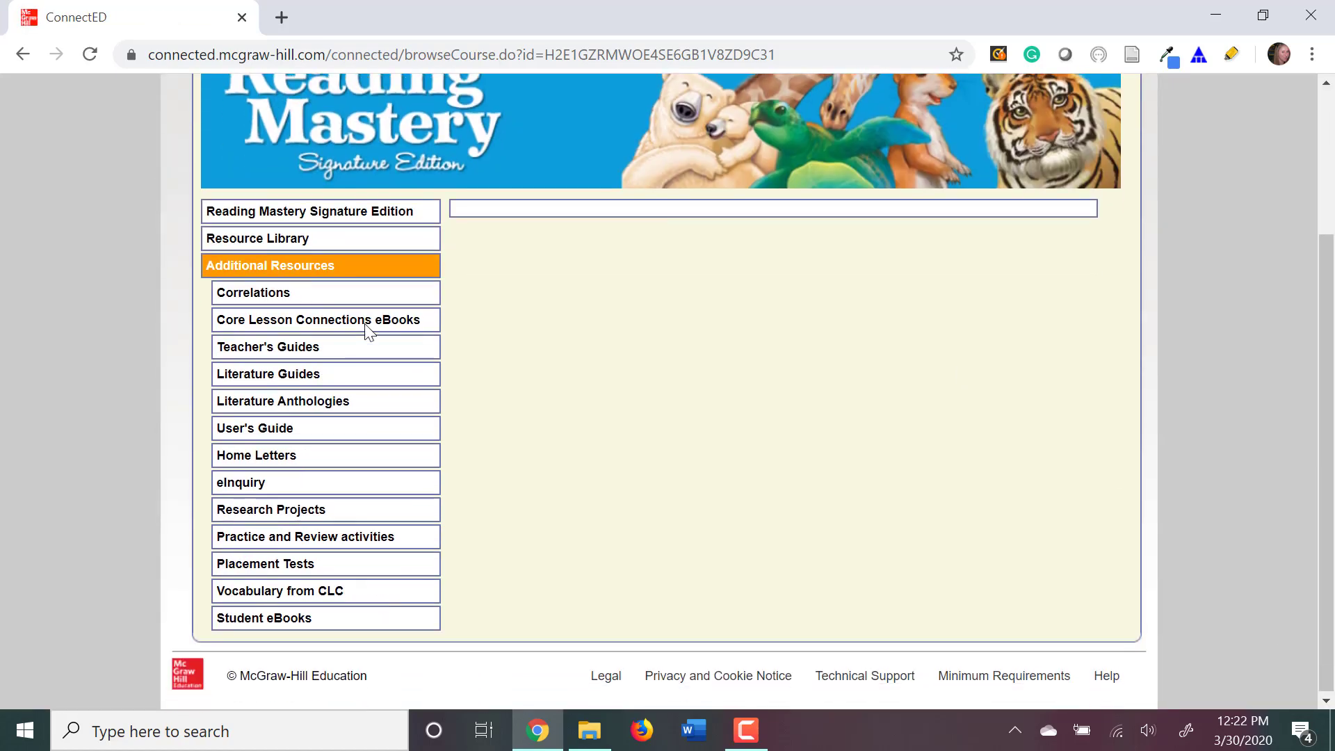
Open Student eBooks, check Grade 1, then show Grade K's eBooks down to the K Storybook.
{"action": "left_click", "coordinate": [267, 624]}
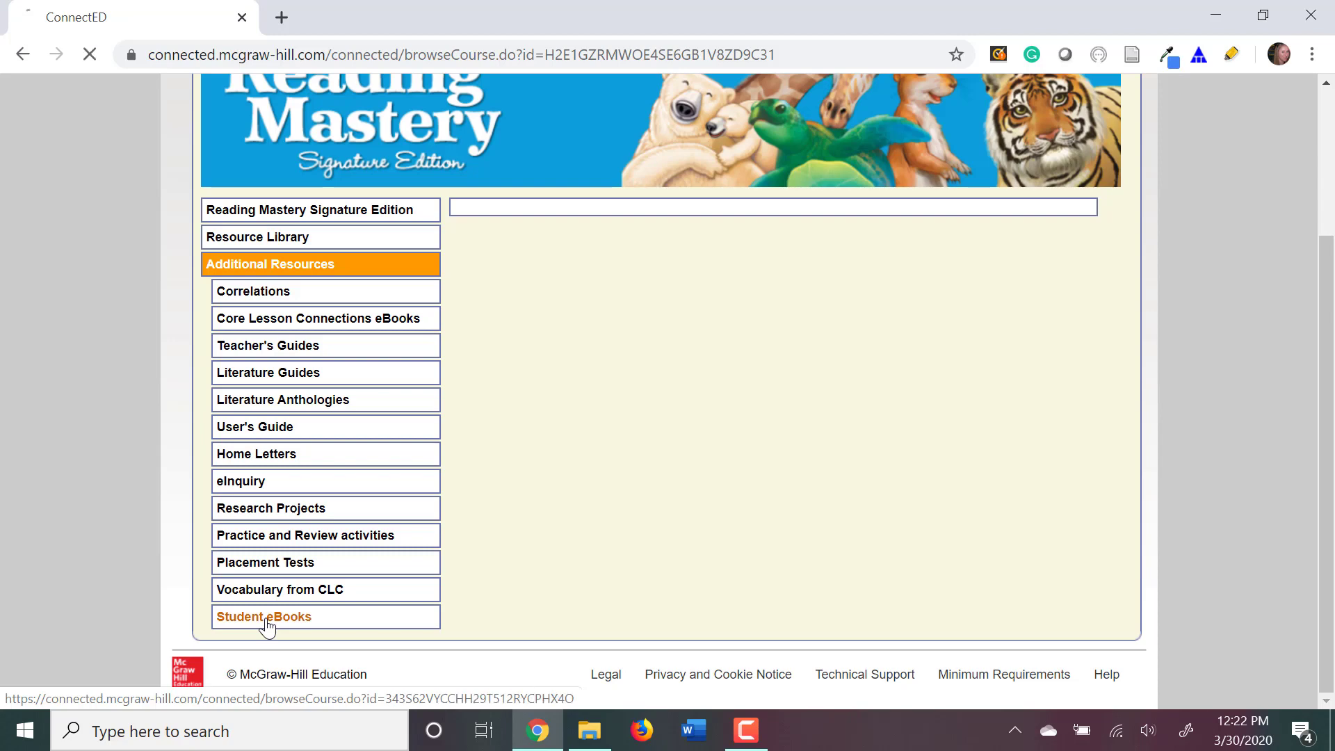
{"action": "scroll", "coordinate": [478, 370], "scroll_direction": "down", "scroll_amount": 3}
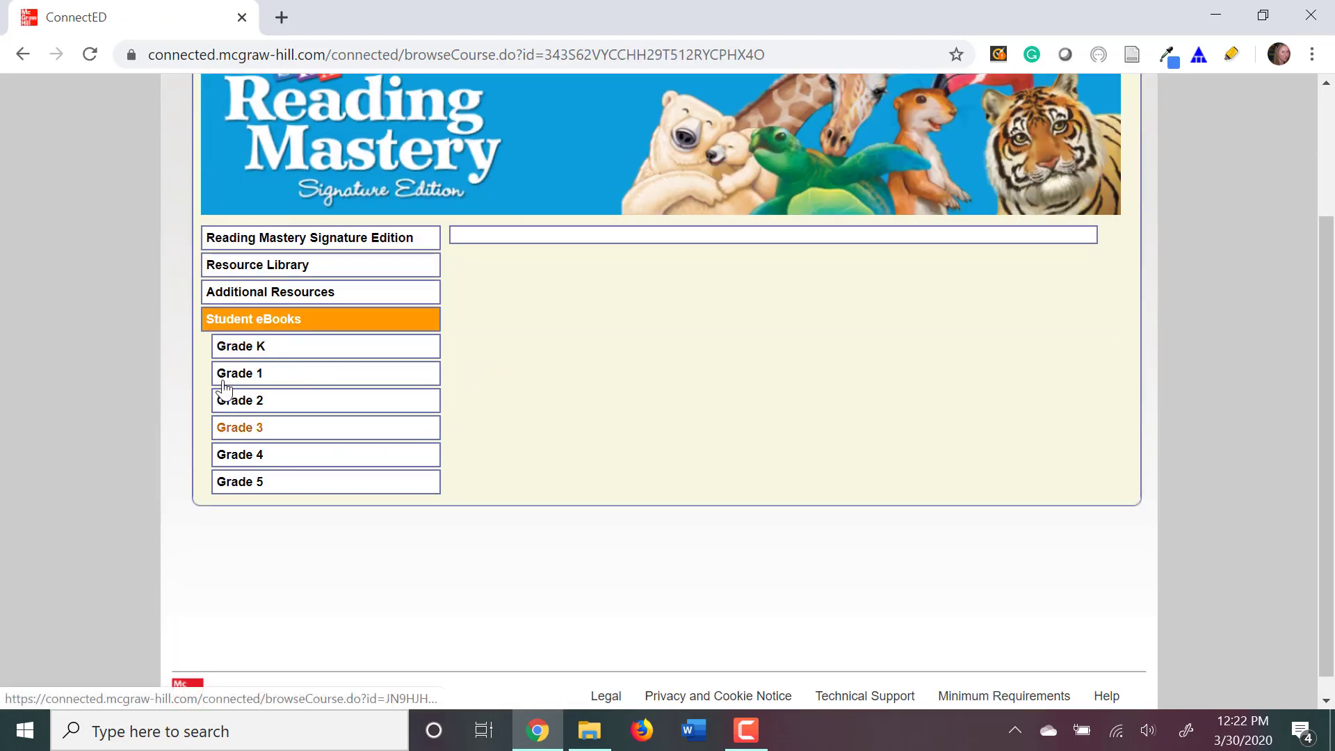
{"action": "left_click", "coordinate": [253, 350]}
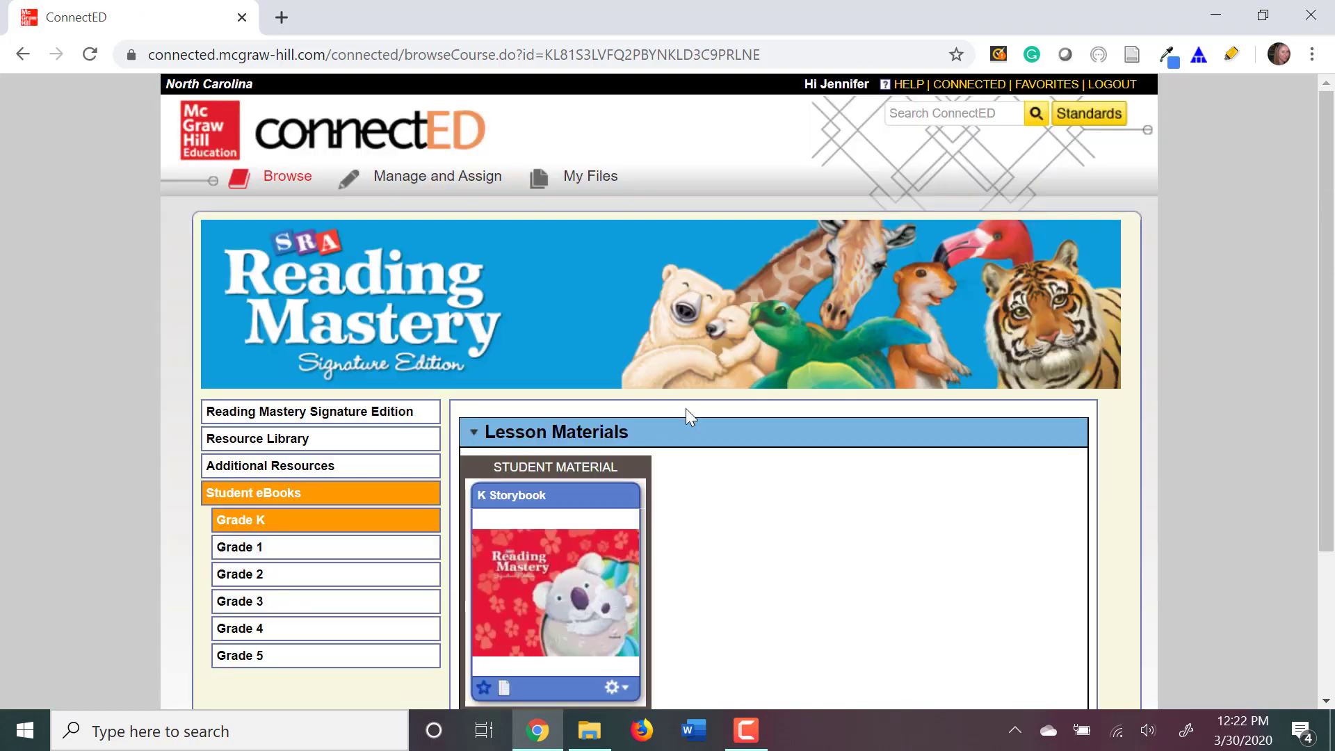
{"action": "scroll", "coordinate": [685, 408], "scroll_direction": "down", "scroll_amount": 3}
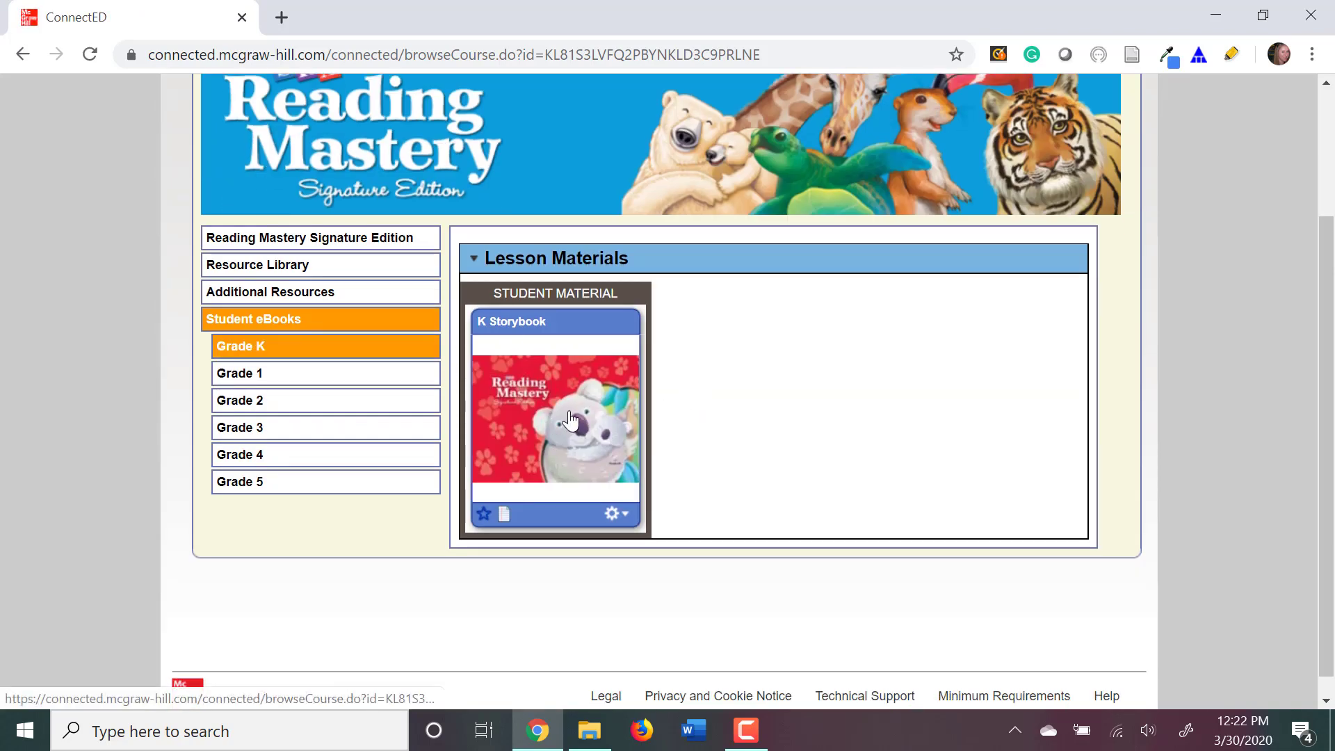
{"action": "left_click", "coordinate": [253, 379]}
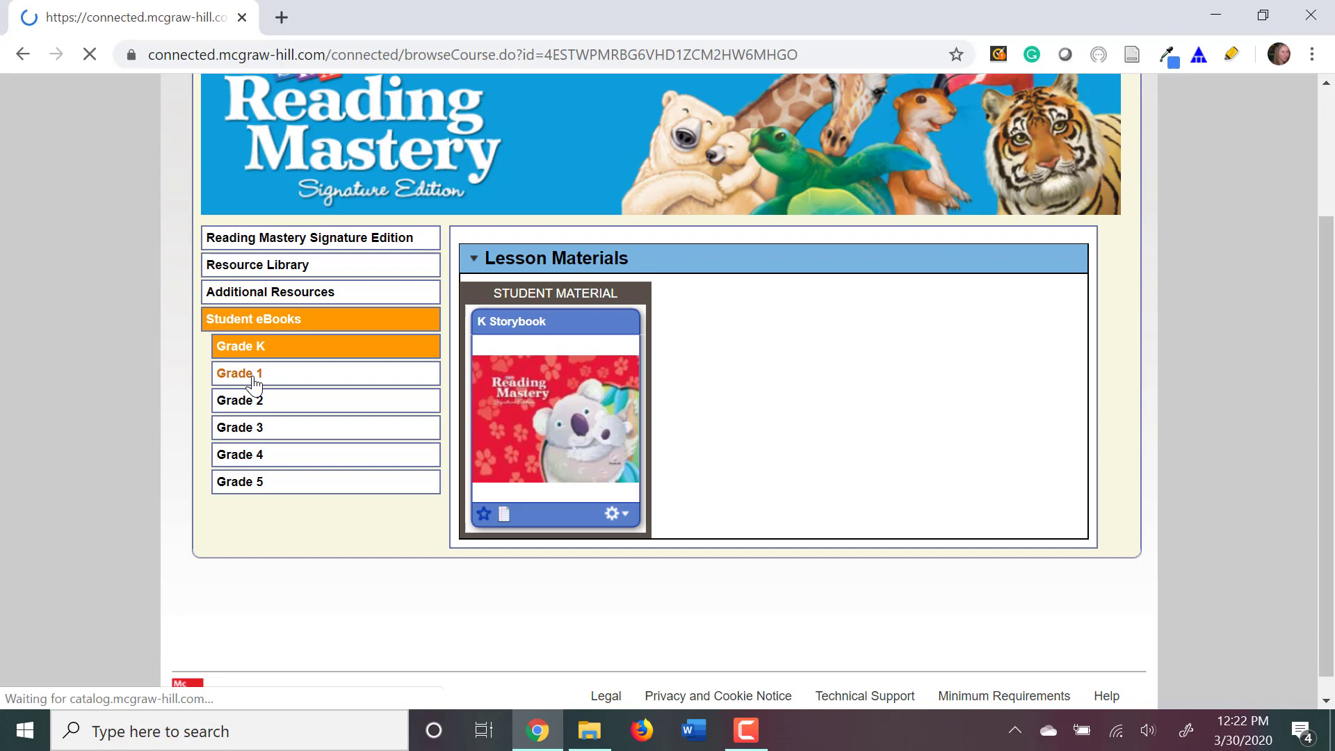
{"action": "scroll", "coordinate": [683, 445], "scroll_direction": "down", "scroll_amount": 3}
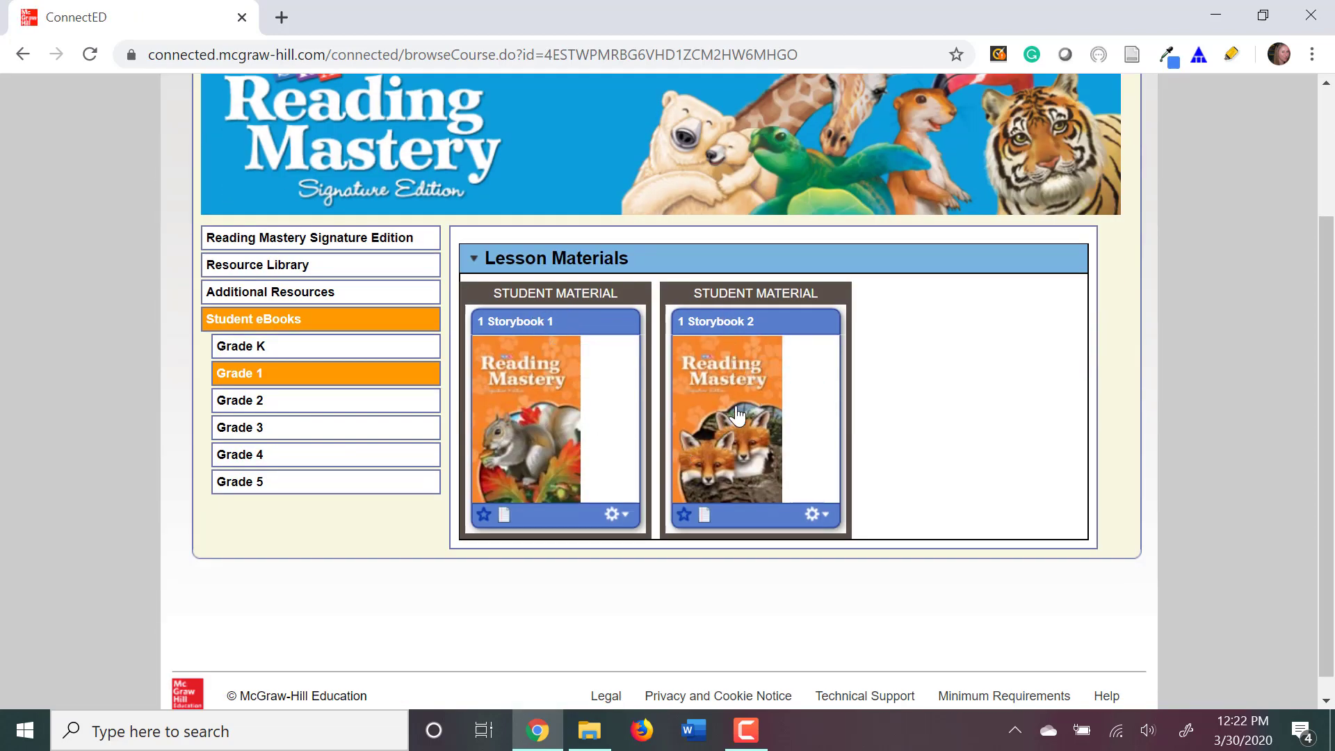
{"action": "left_click", "coordinate": [233, 347]}
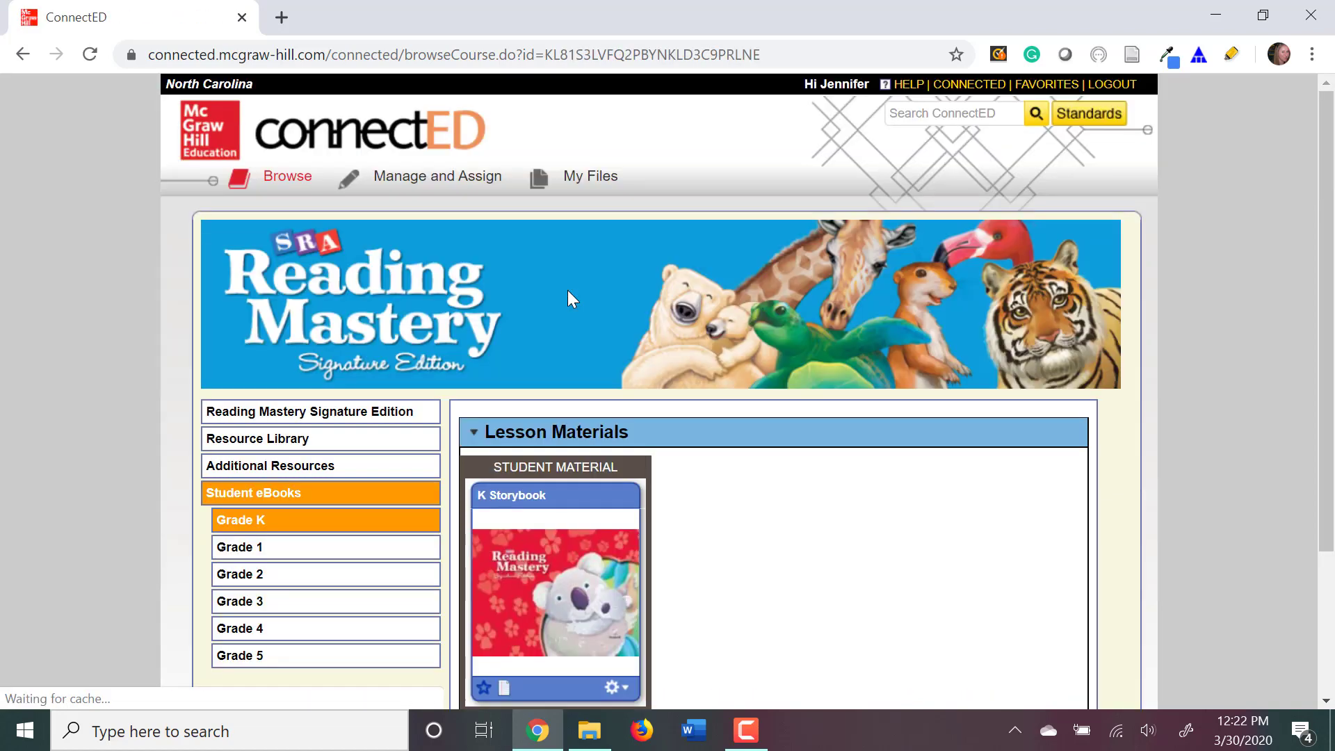
{"action": "scroll", "coordinate": [595, 279], "scroll_direction": "down", "scroll_amount": 3}
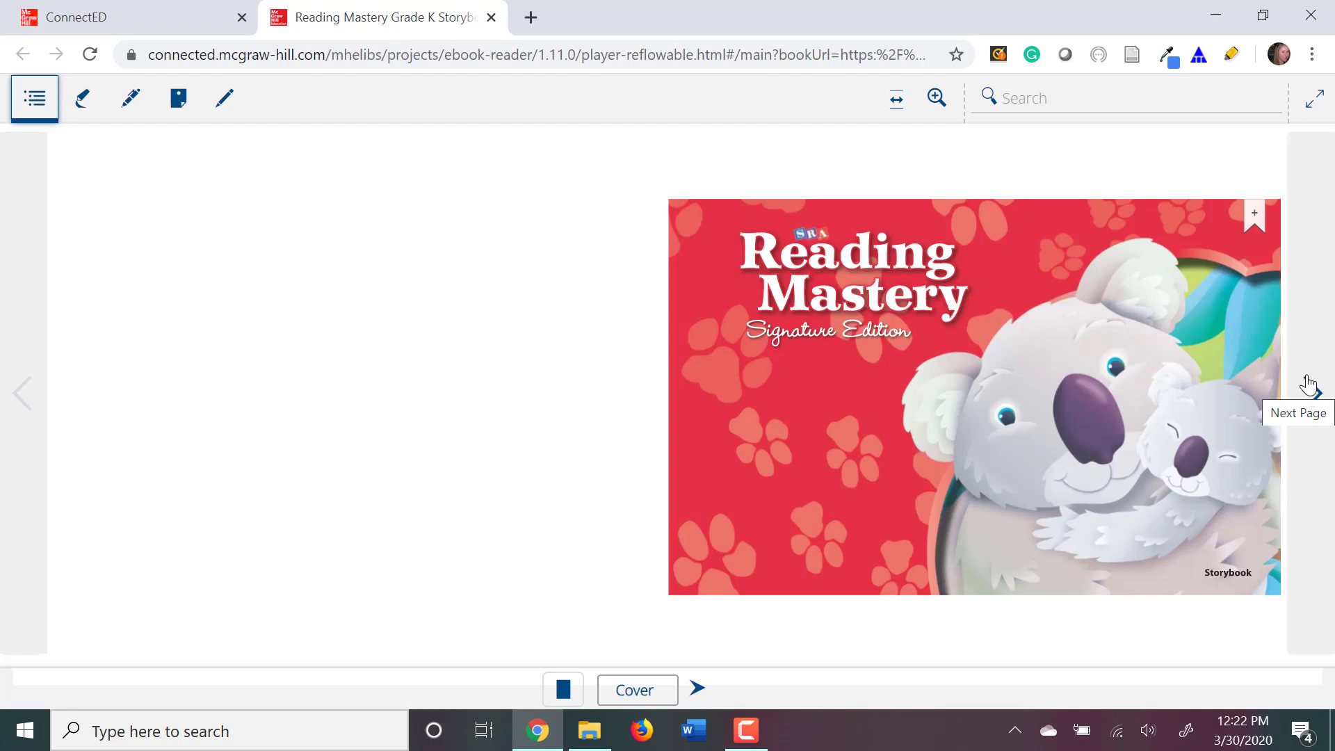
Page past the K Storybook cover to the table of contents pages.
{"action": "left_click", "coordinate": [1308, 383]}
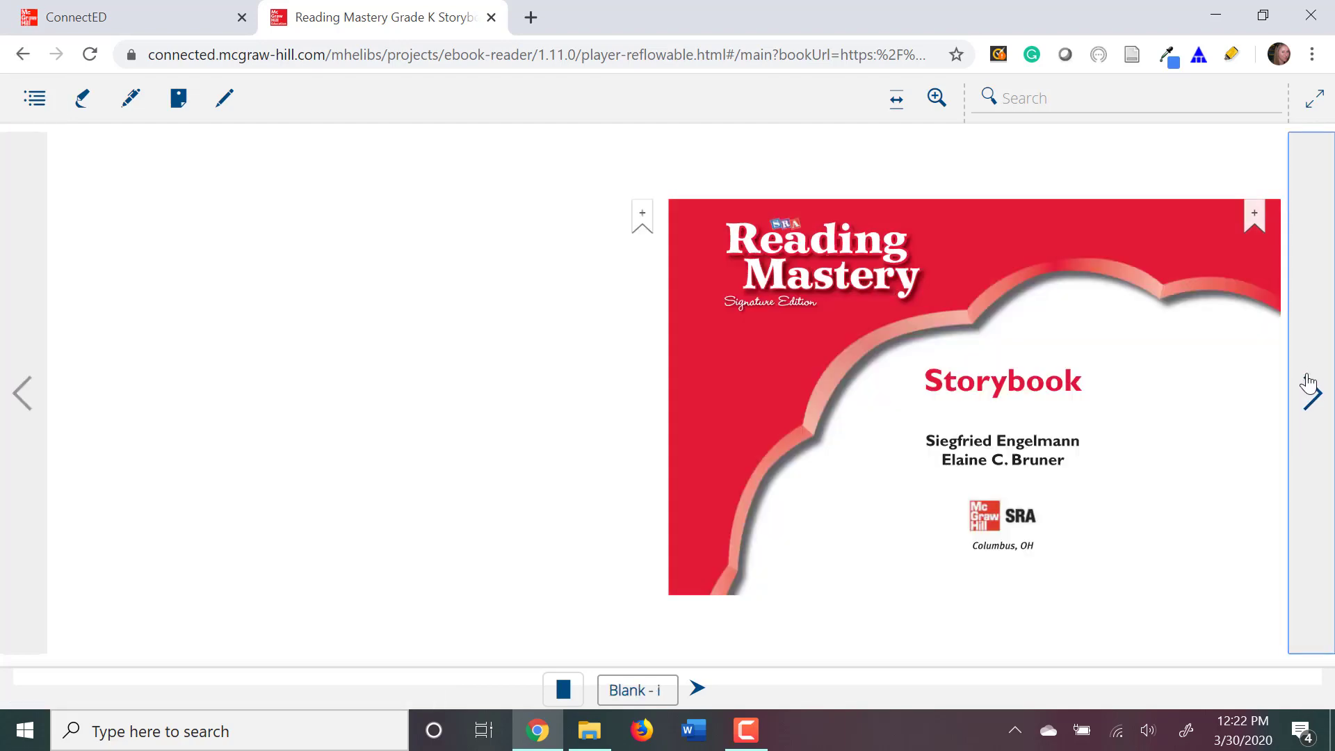
{"action": "left_click", "coordinate": [1308, 384]}
Turn to pages iv–1 and open the storybook's Contents panel.
{"action": "left_click", "coordinate": [1308, 383]}
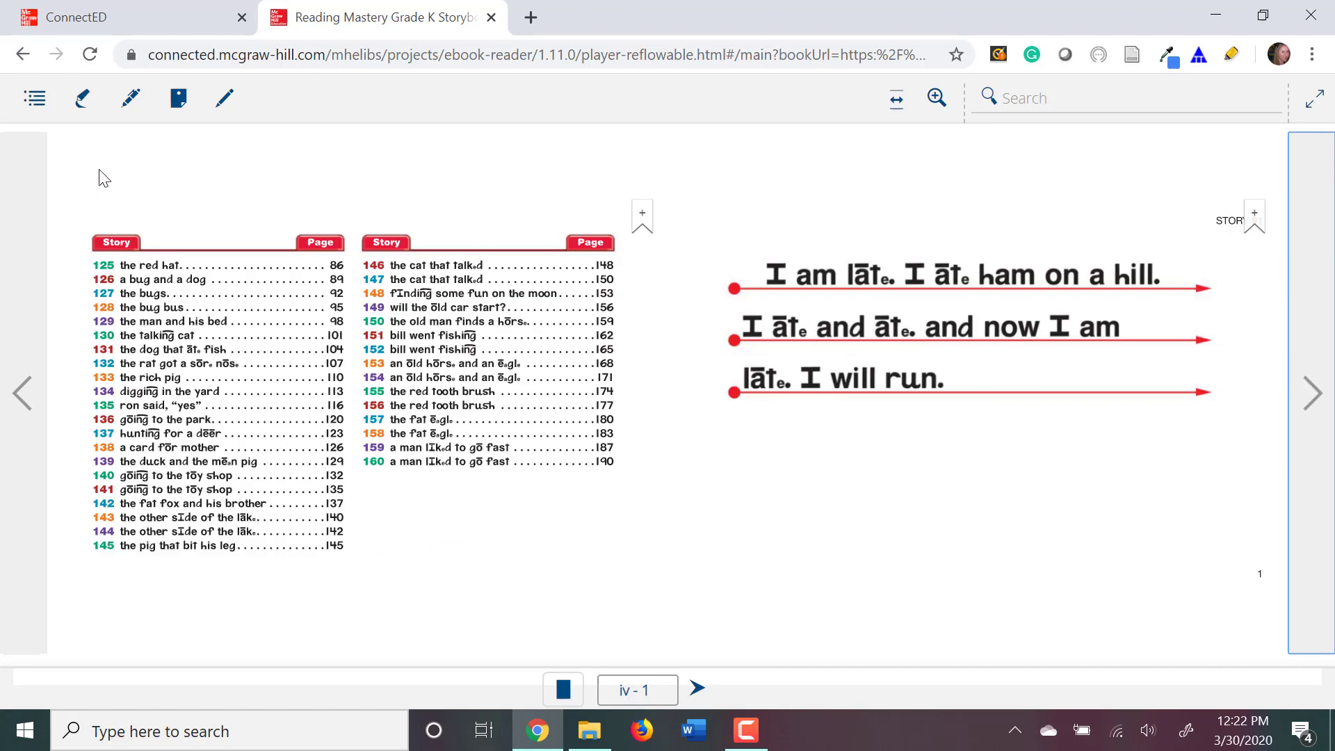
{"action": "left_click", "coordinate": [36, 100]}
{"action": "left_click", "coordinate": [39, 102]}
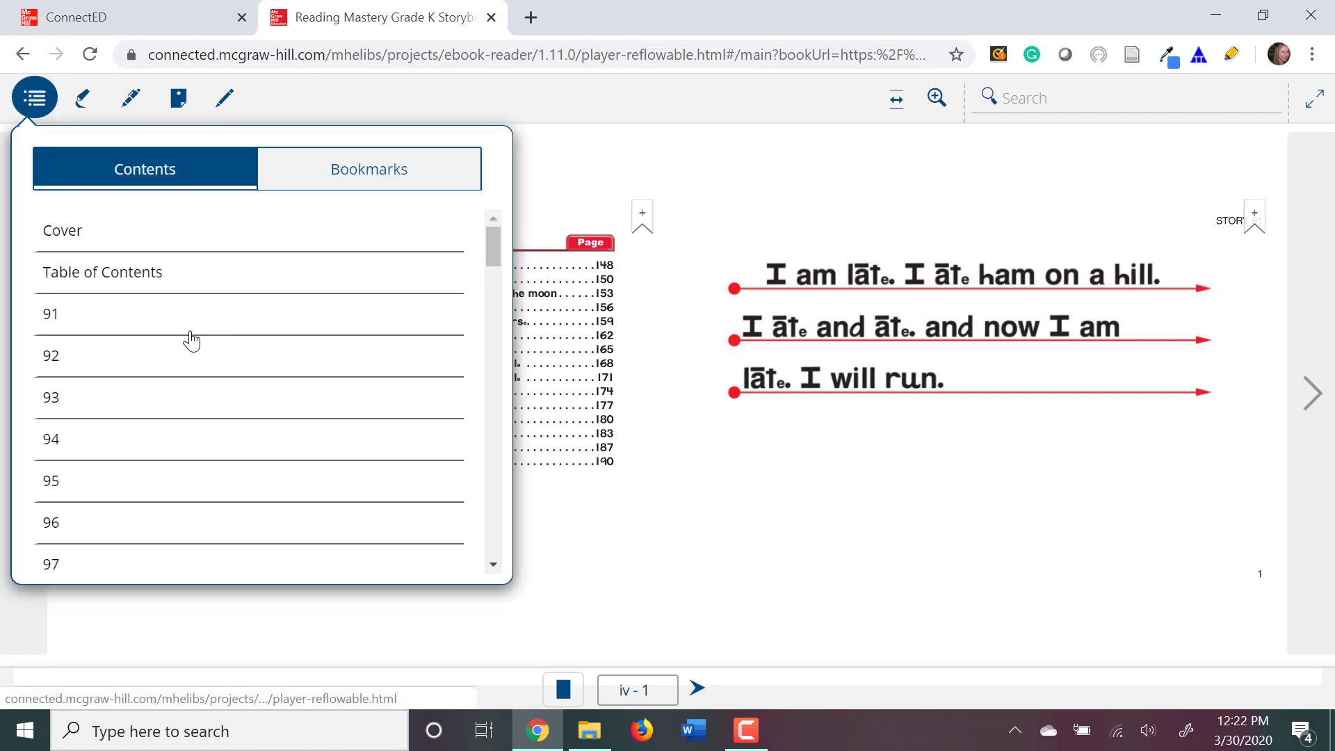
{"action": "scroll", "coordinate": [192, 341], "scroll_direction": "down", "scroll_amount": 7}
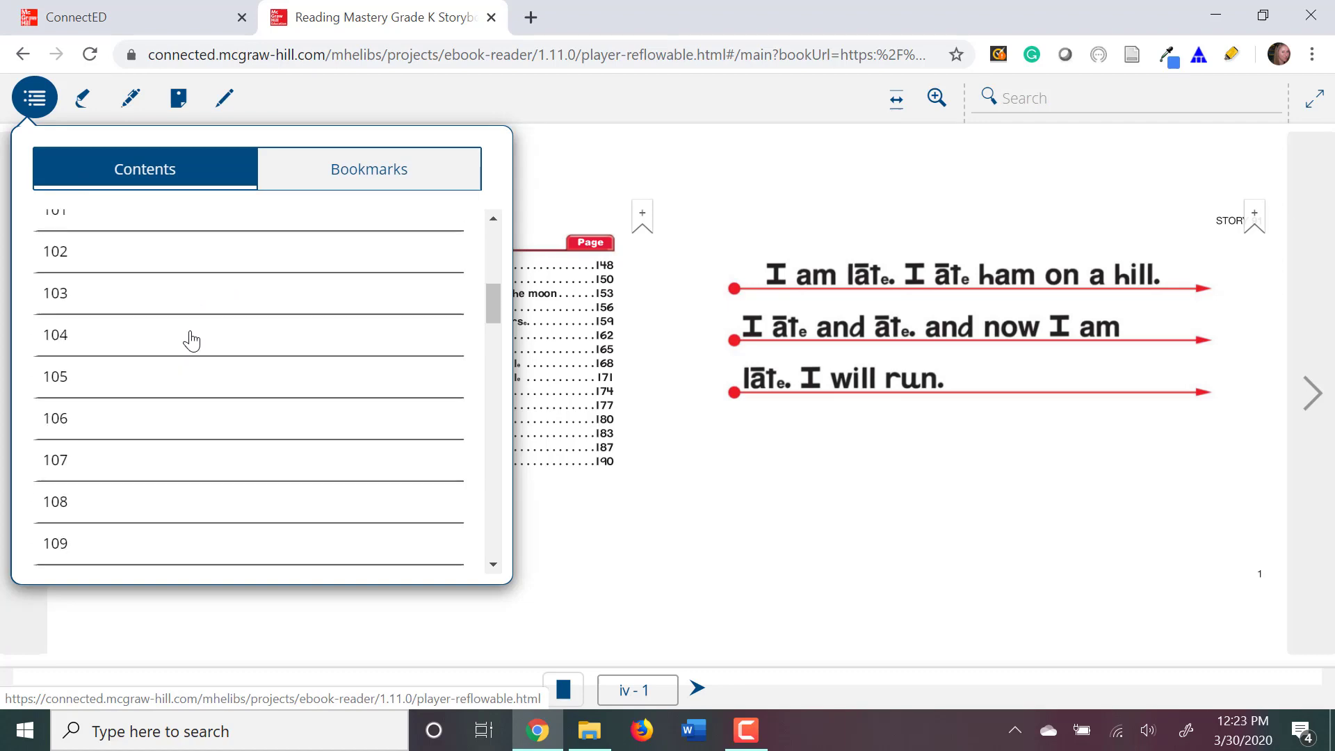
Glance at the Reading Mastery Lessons folder, then jump to Story 110 on pages 44–45.
{"action": "left_click", "coordinate": [590, 746]}
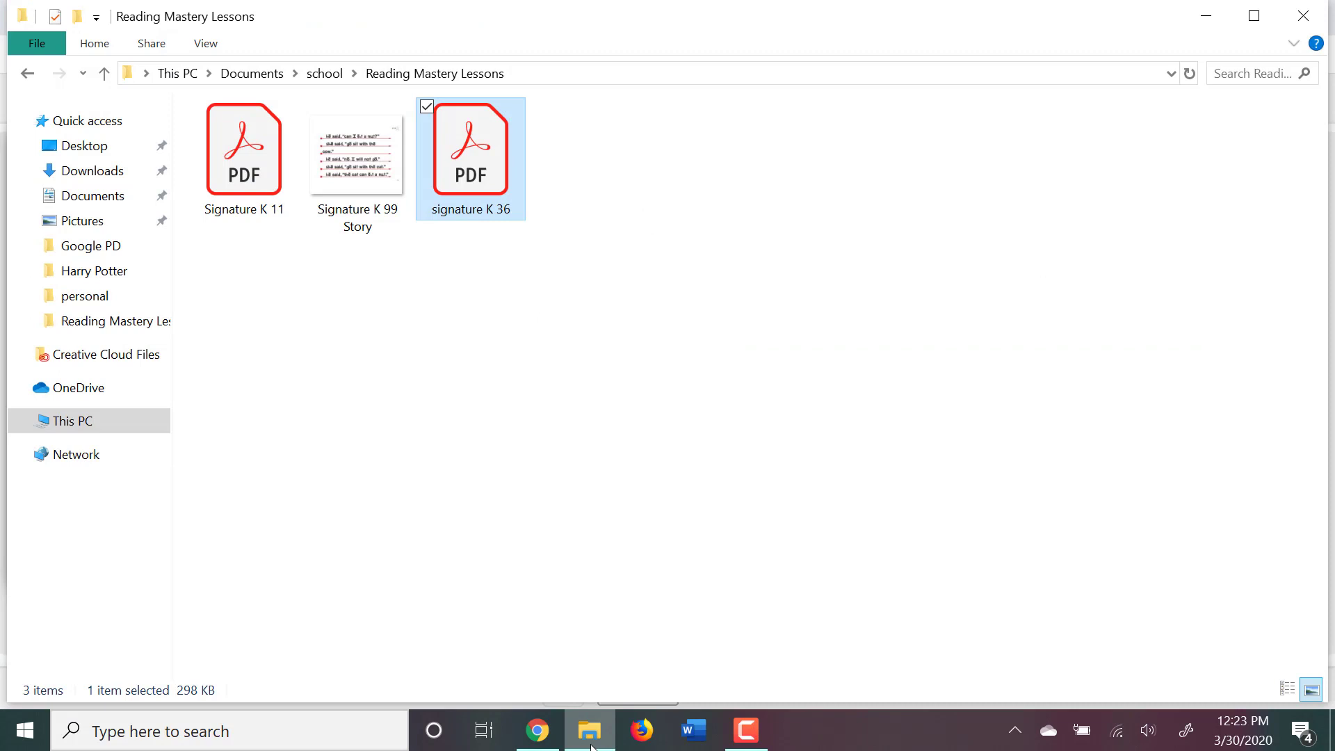
{"action": "left_click", "coordinate": [590, 745]}
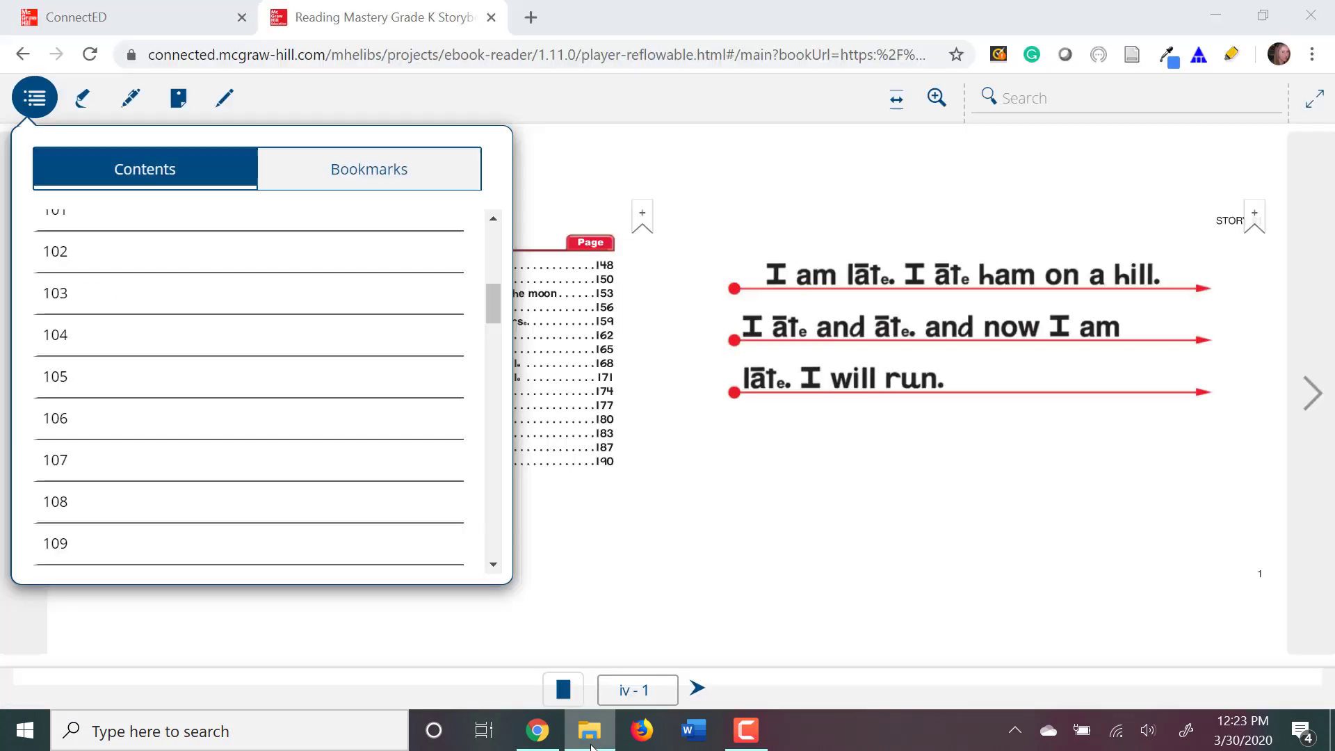
{"action": "scroll", "coordinate": [131, 336], "scroll_direction": "down", "scroll_amount": 3}
{"action": "scroll", "coordinate": [130, 336], "scroll_direction": "down", "scroll_amount": 3}
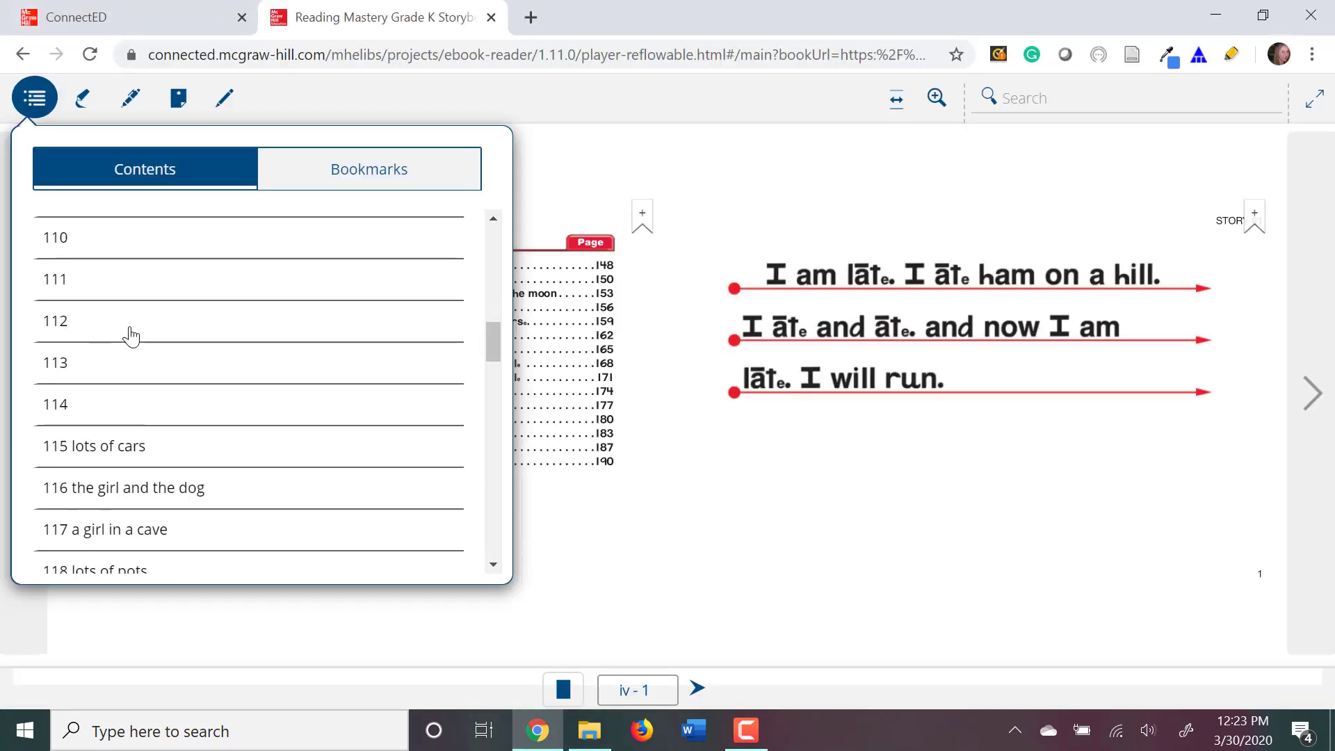
{"action": "left_click", "coordinate": [70, 280]}
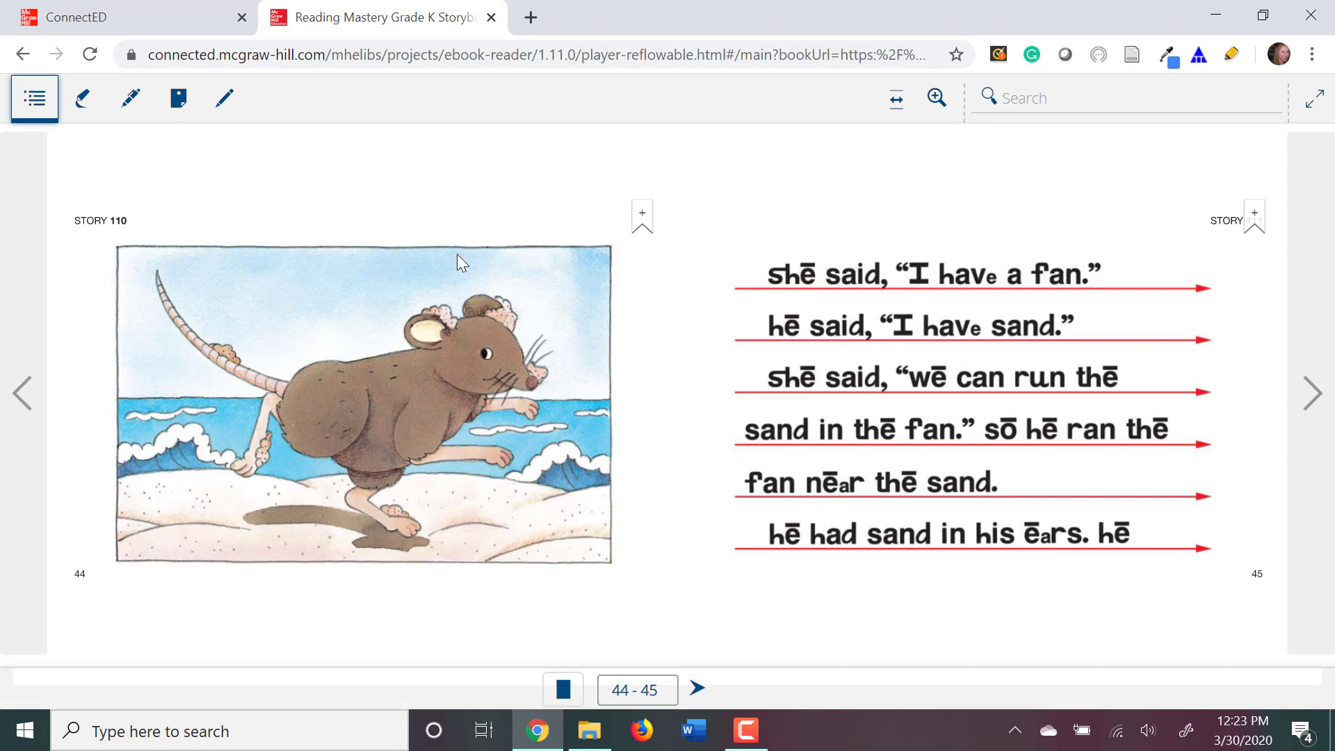
Switch the eBook reader to single-page view and advance to Story 110's page 45.
{"action": "left_click", "coordinate": [564, 691]}
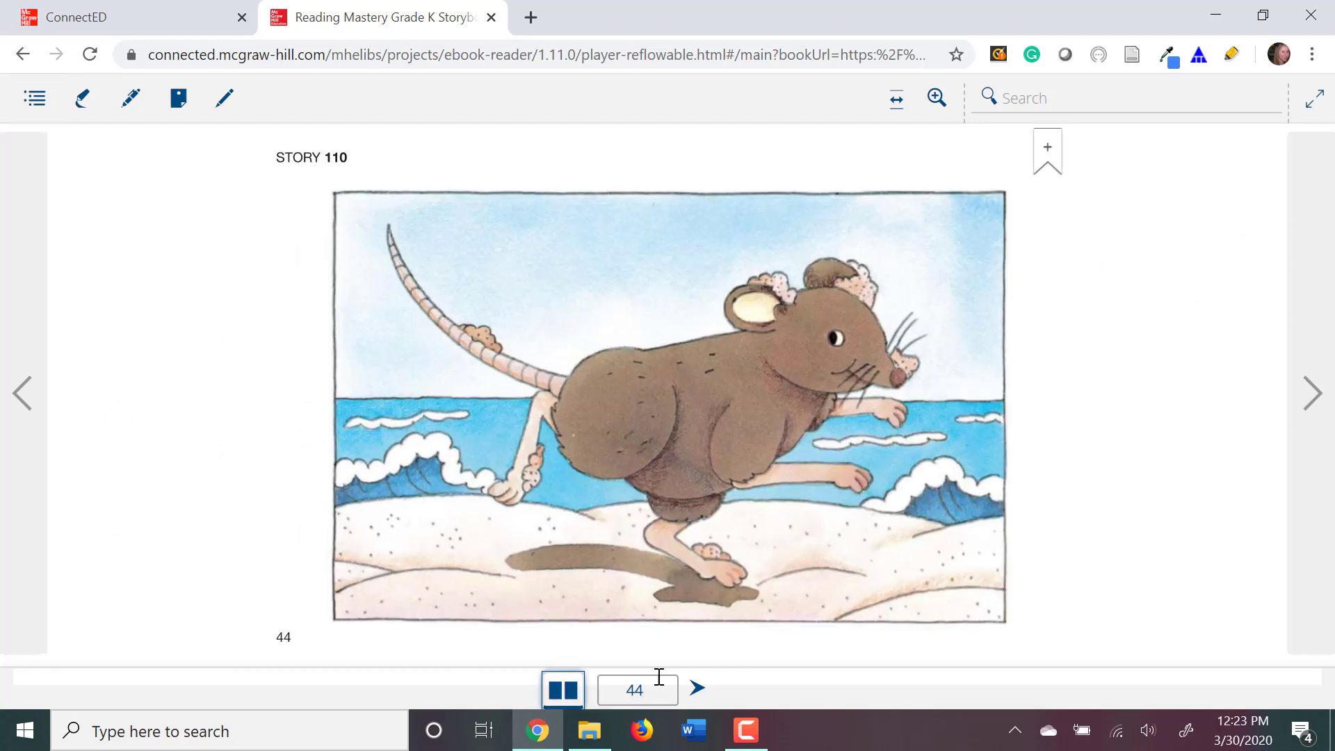
{"action": "left_click", "coordinate": [1311, 390]}
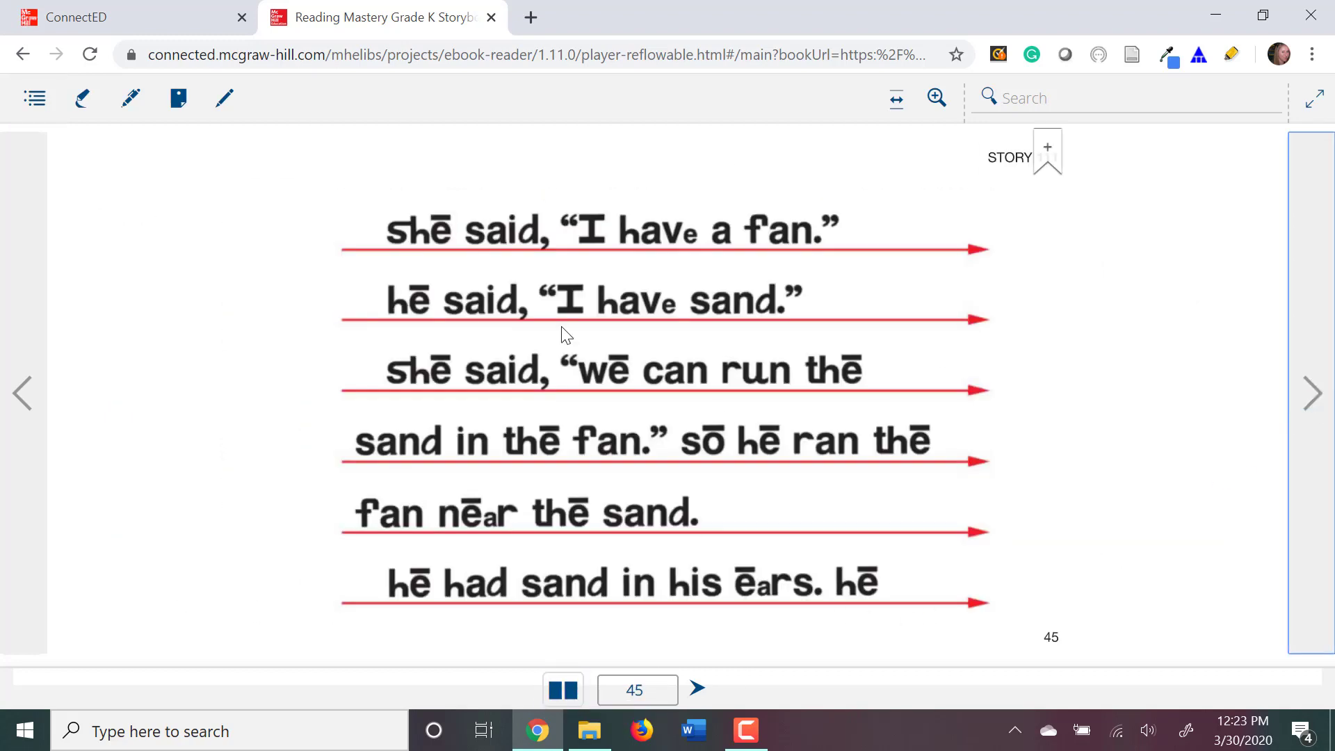
{"action": "left_click", "coordinate": [563, 691]}
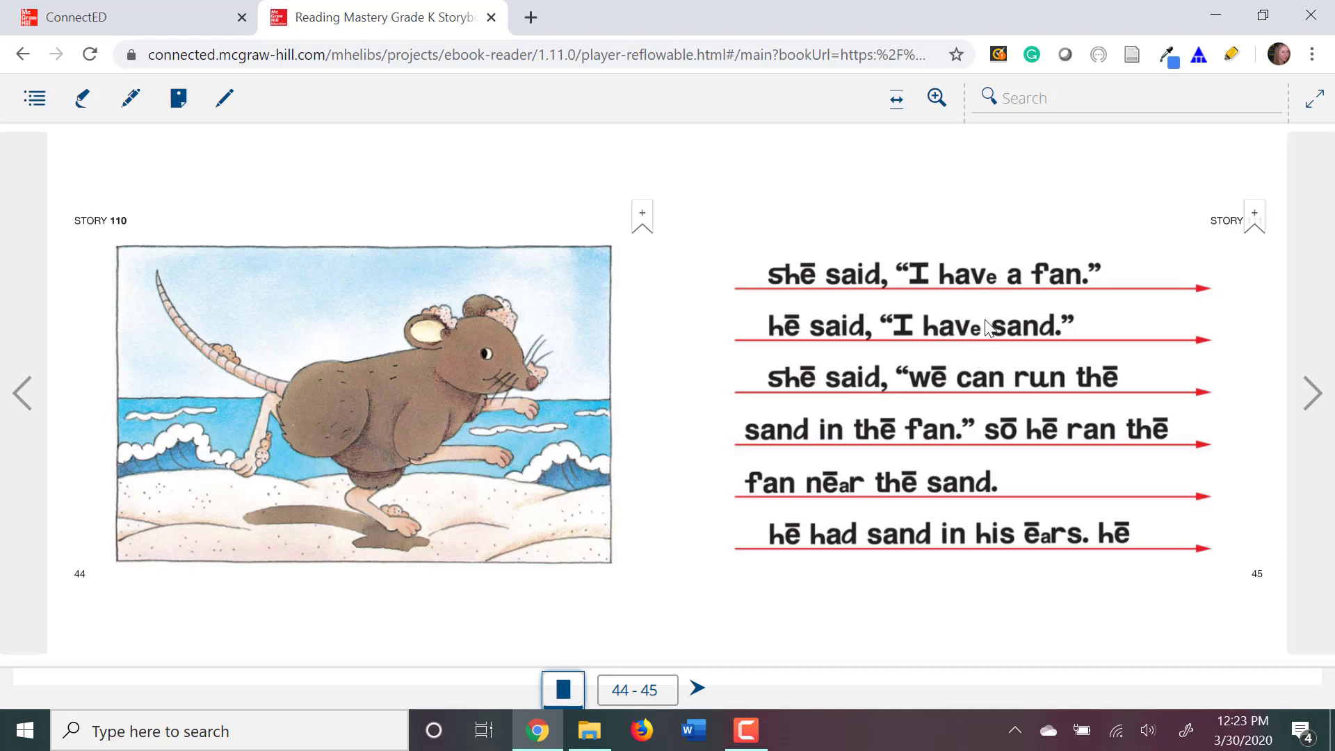
{"action": "left_click", "coordinate": [565, 689]}
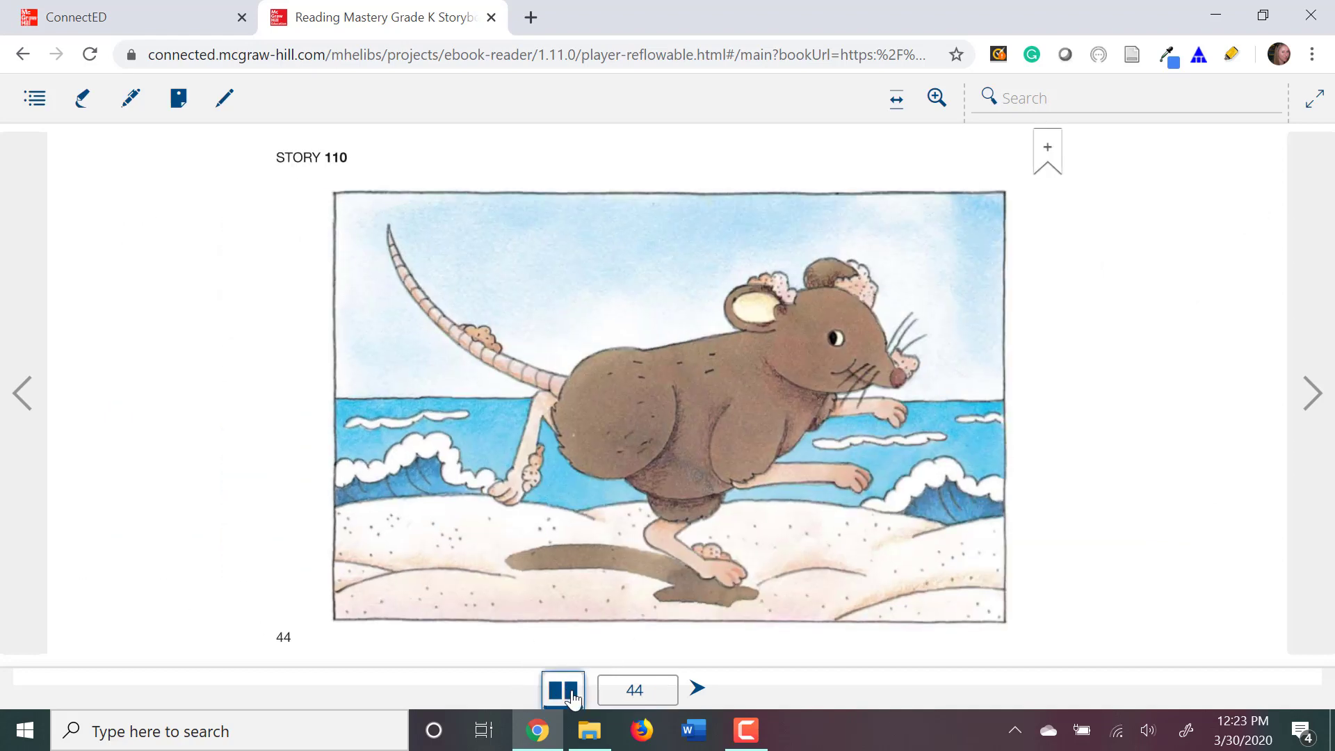
{"action": "left_click", "coordinate": [1313, 395]}
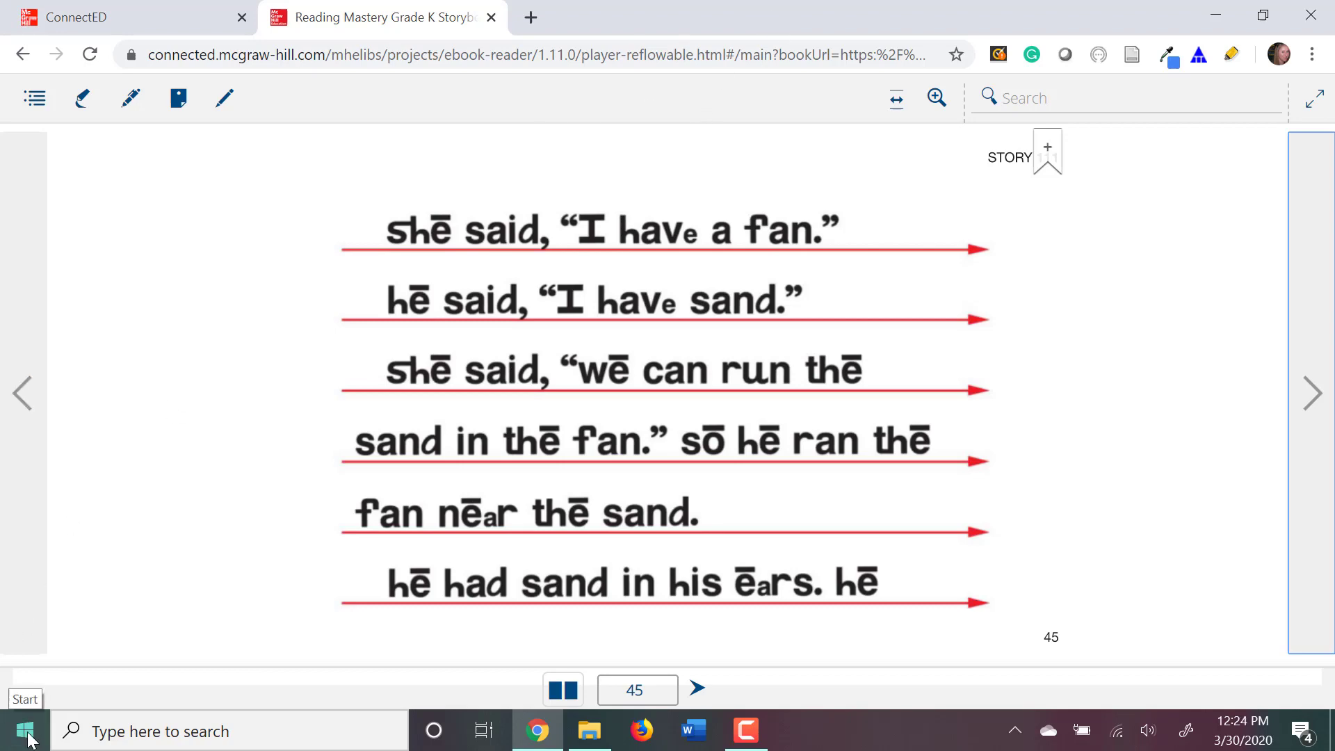
Search the Start menu for 'paint' and launch Paint with a blank canvas.
{"action": "left_click", "coordinate": [40, 730]}
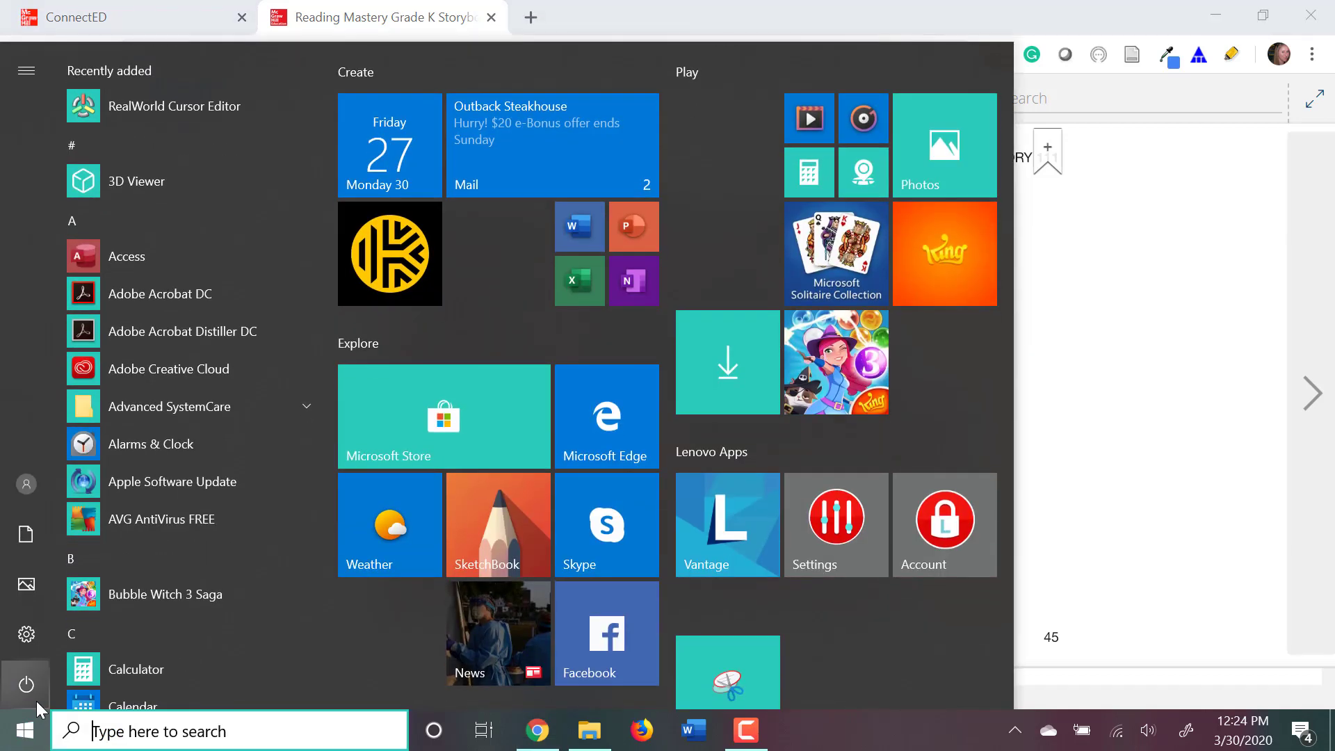
{"action": "type", "text": "paint"}
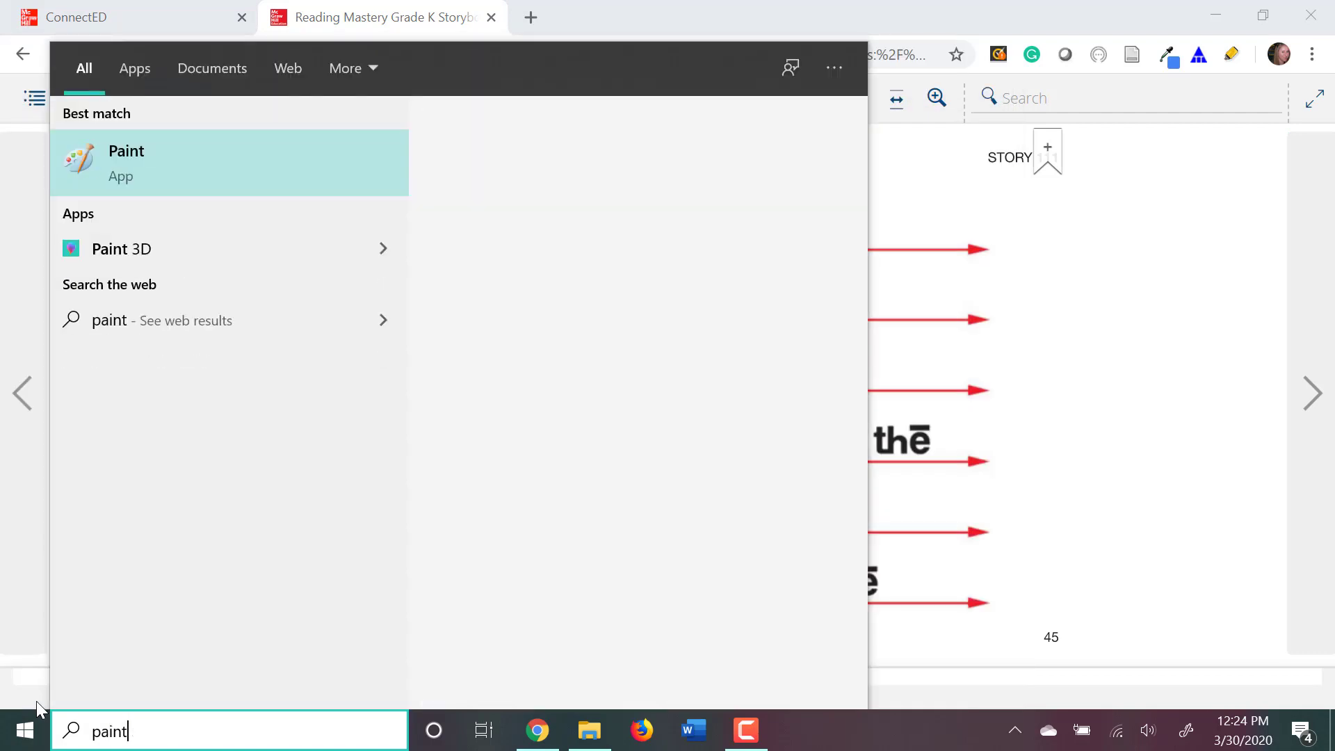
{"action": "left_click", "coordinate": [189, 165]}
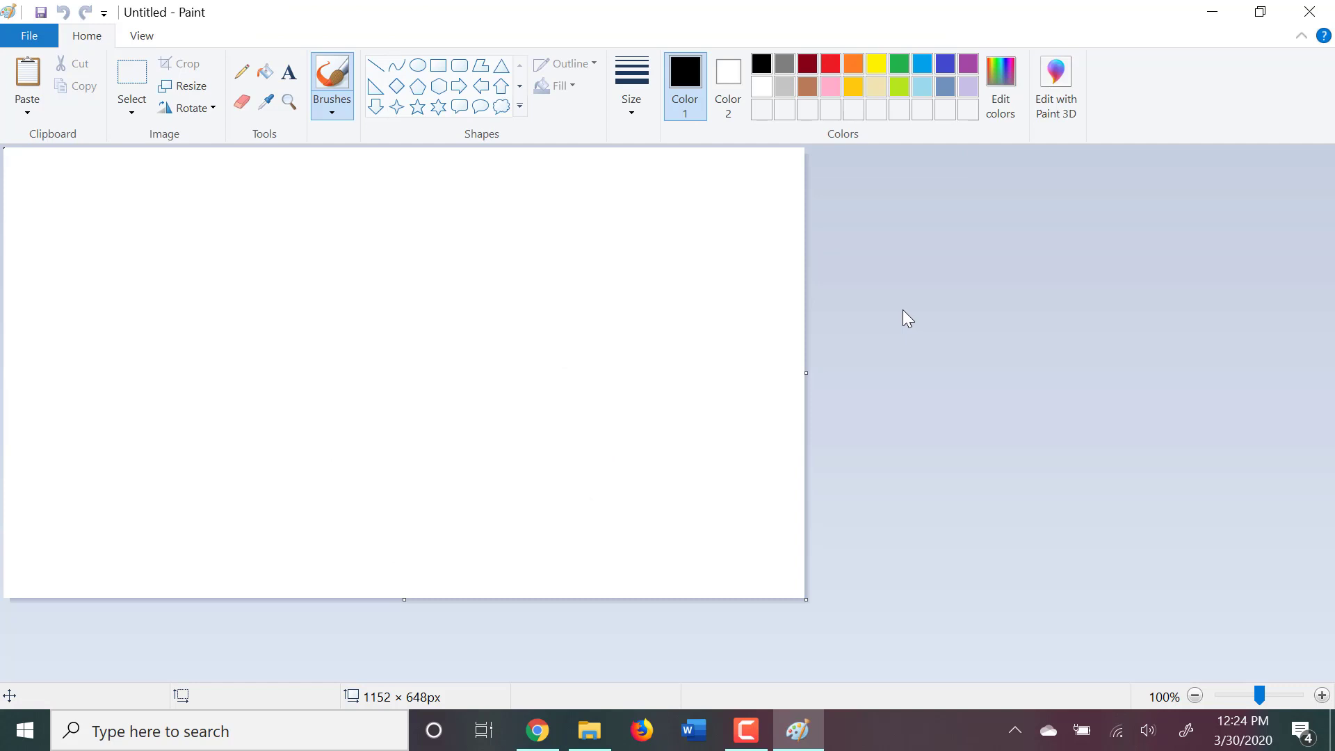
Paste the captured page 45 screenshot onto the Paint canvas.
{"action": "left_click", "coordinate": [460, 263]}
{"action": "key", "text": "ctrl+v"}
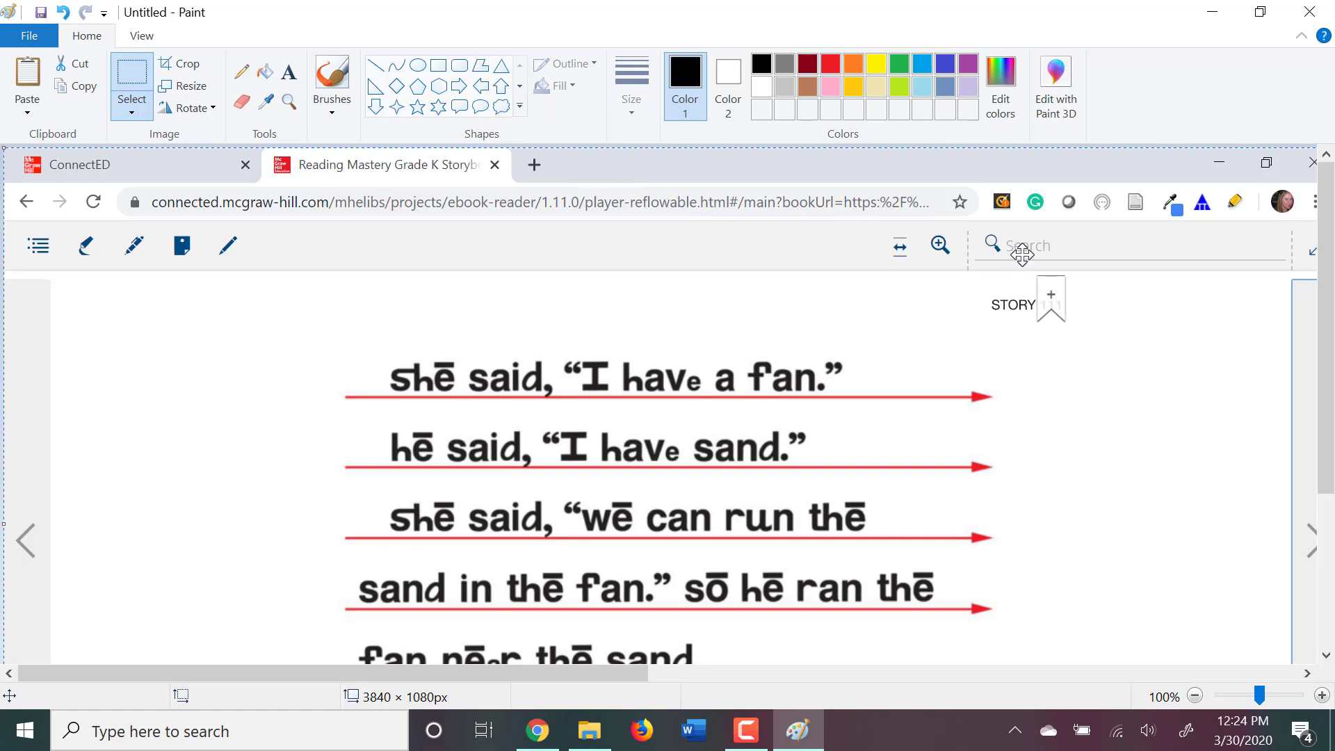
{"action": "scroll", "coordinate": [1105, 437], "scroll_direction": "down", "scroll_amount": 2}
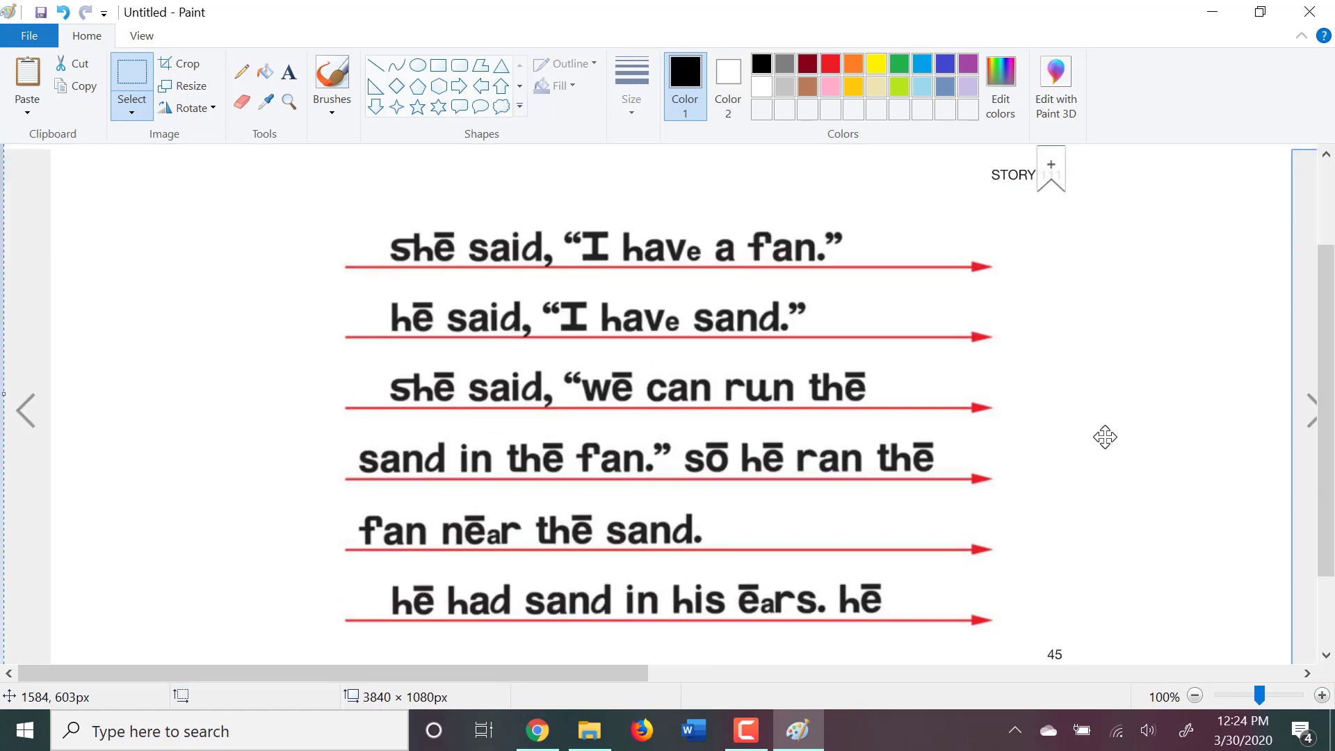
Start saving the picture as a JPEG, cancel, and close Paint.
{"action": "left_click", "coordinate": [30, 38]}
{"action": "mouse_move", "coordinate": [79, 214]}
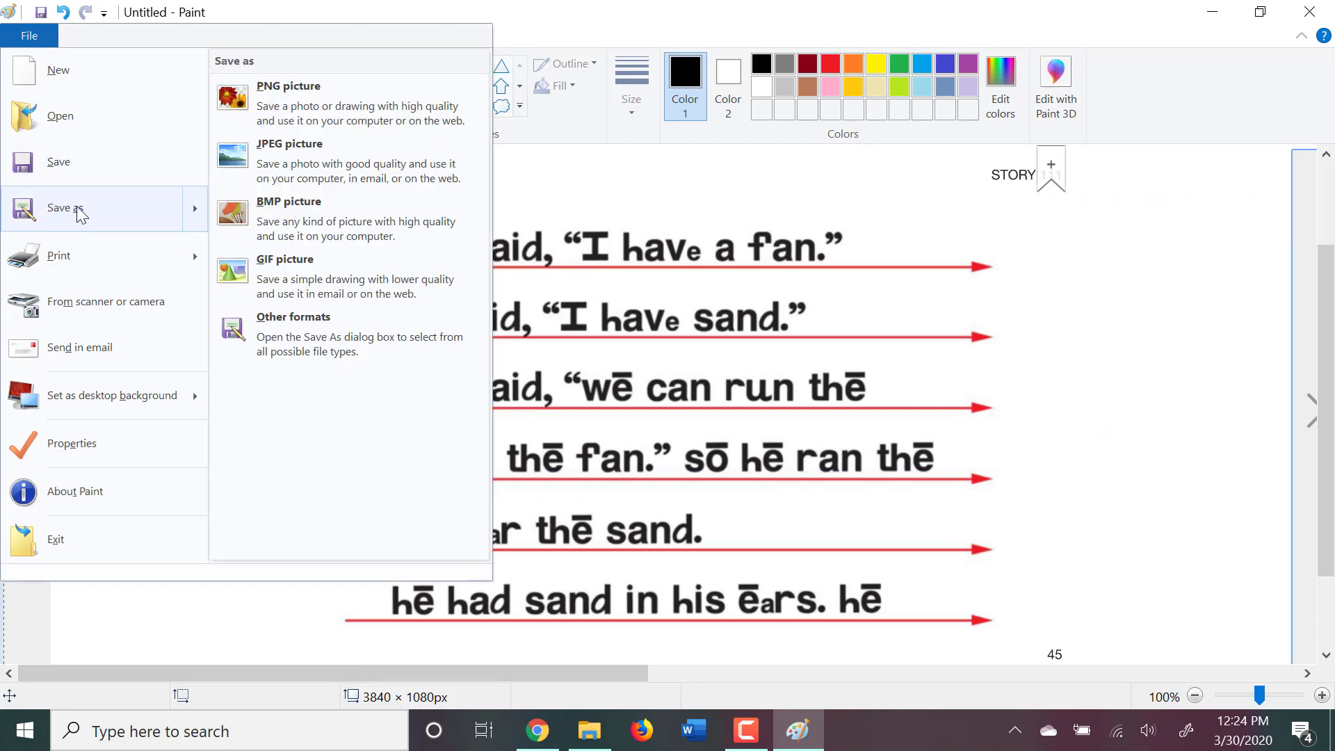
{"action": "left_click", "coordinate": [271, 164]}
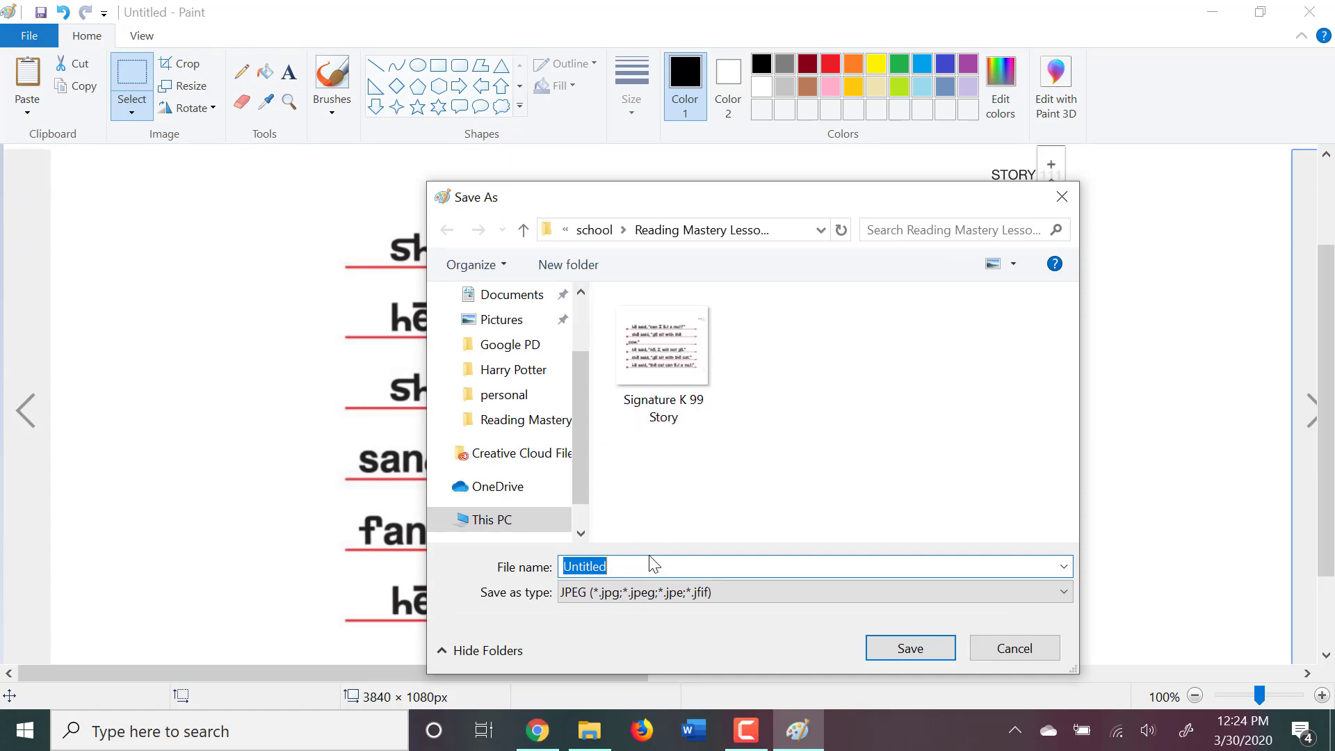
{"action": "left_click", "coordinate": [1043, 646]}
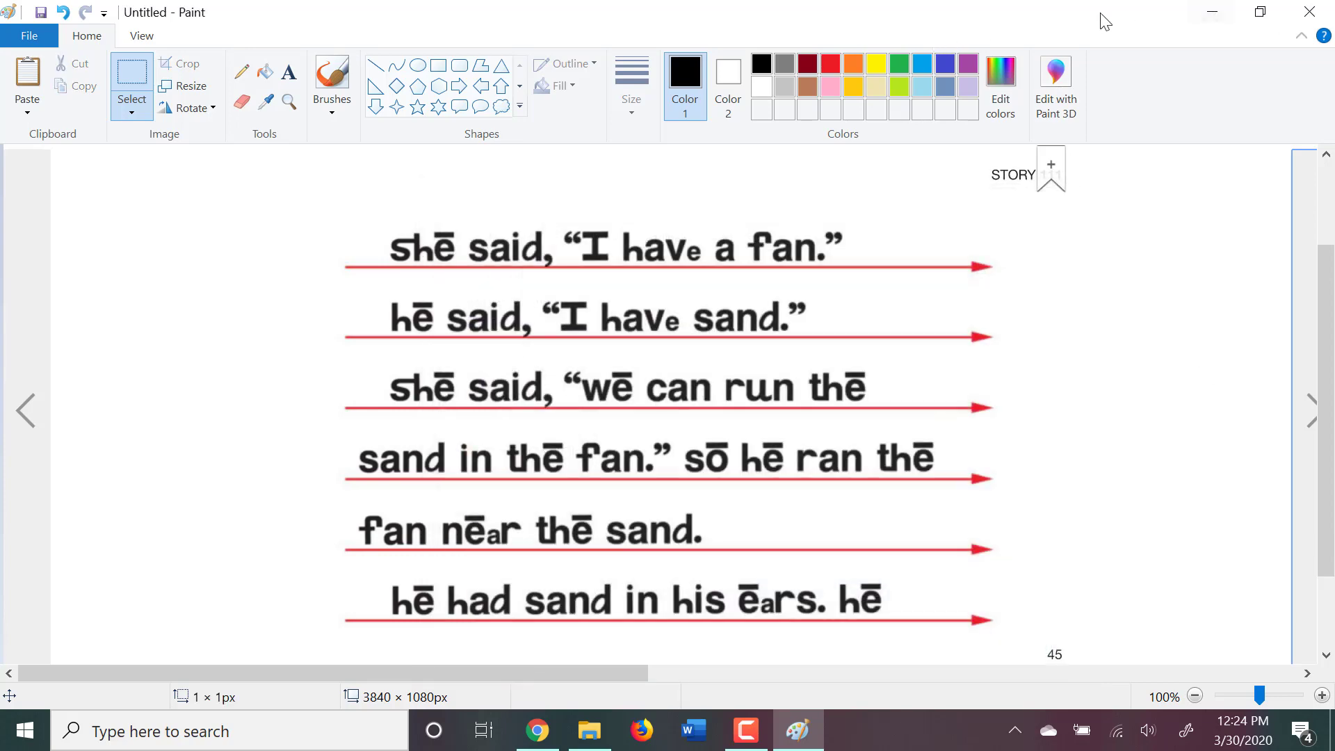
{"action": "left_click", "coordinate": [1310, 12]}
Discard the Paint picture and launch Snipping Tool through a 'snip' Start search.
{"action": "left_click", "coordinate": [710, 368]}
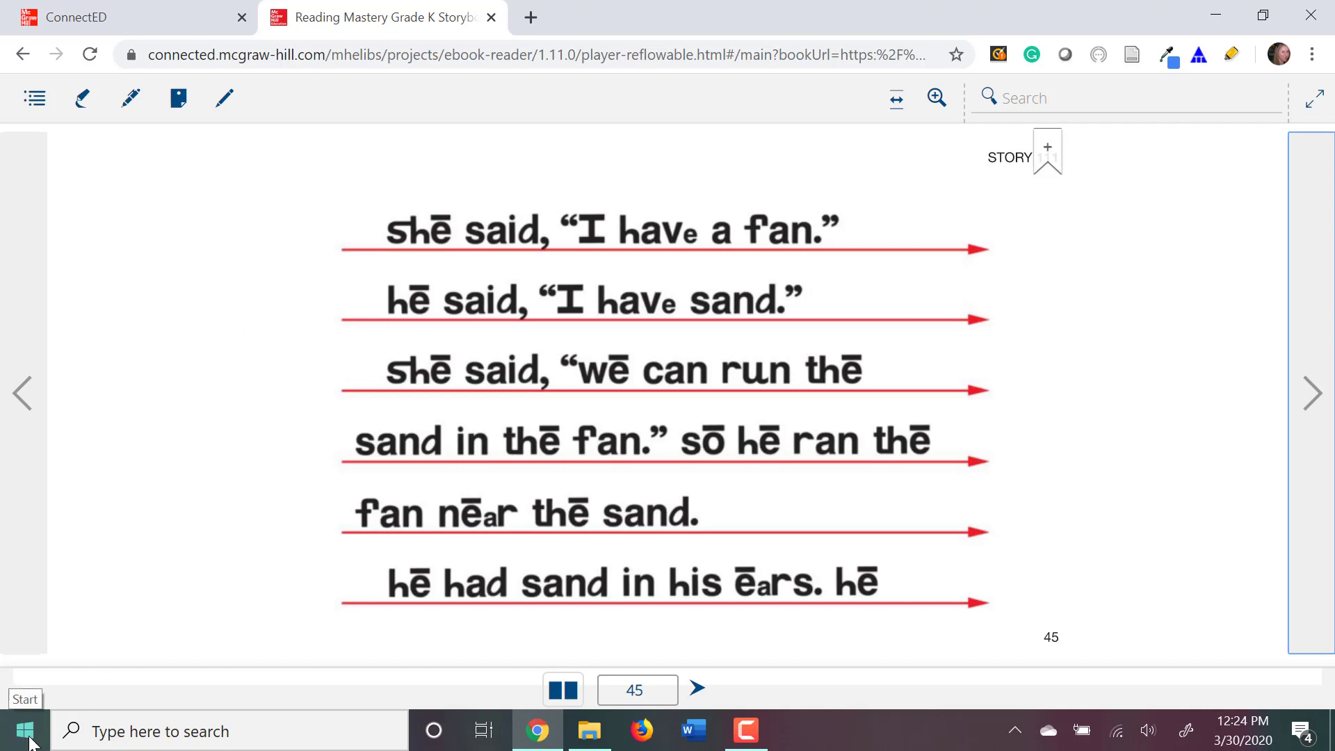
{"action": "left_click", "coordinate": [28, 735]}
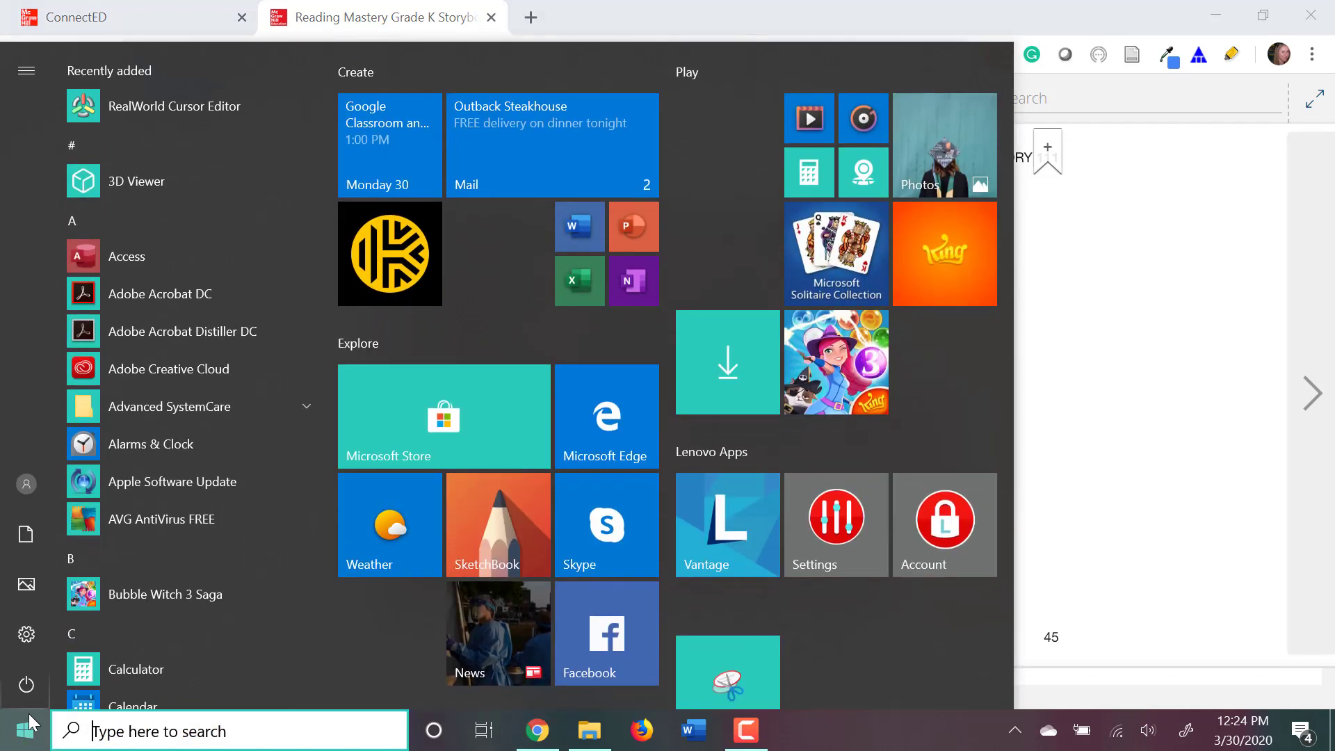
{"action": "type", "text": "sni"}
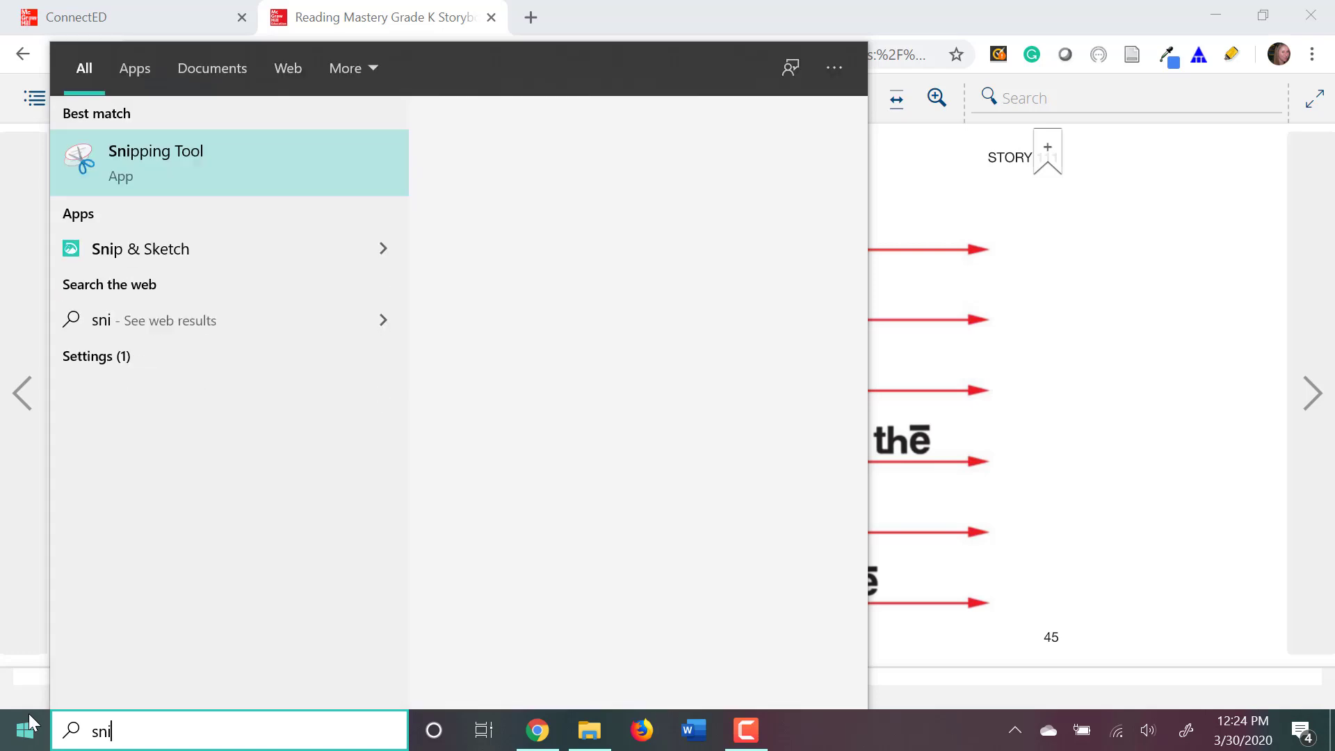
{"action": "type", "text": "p"}
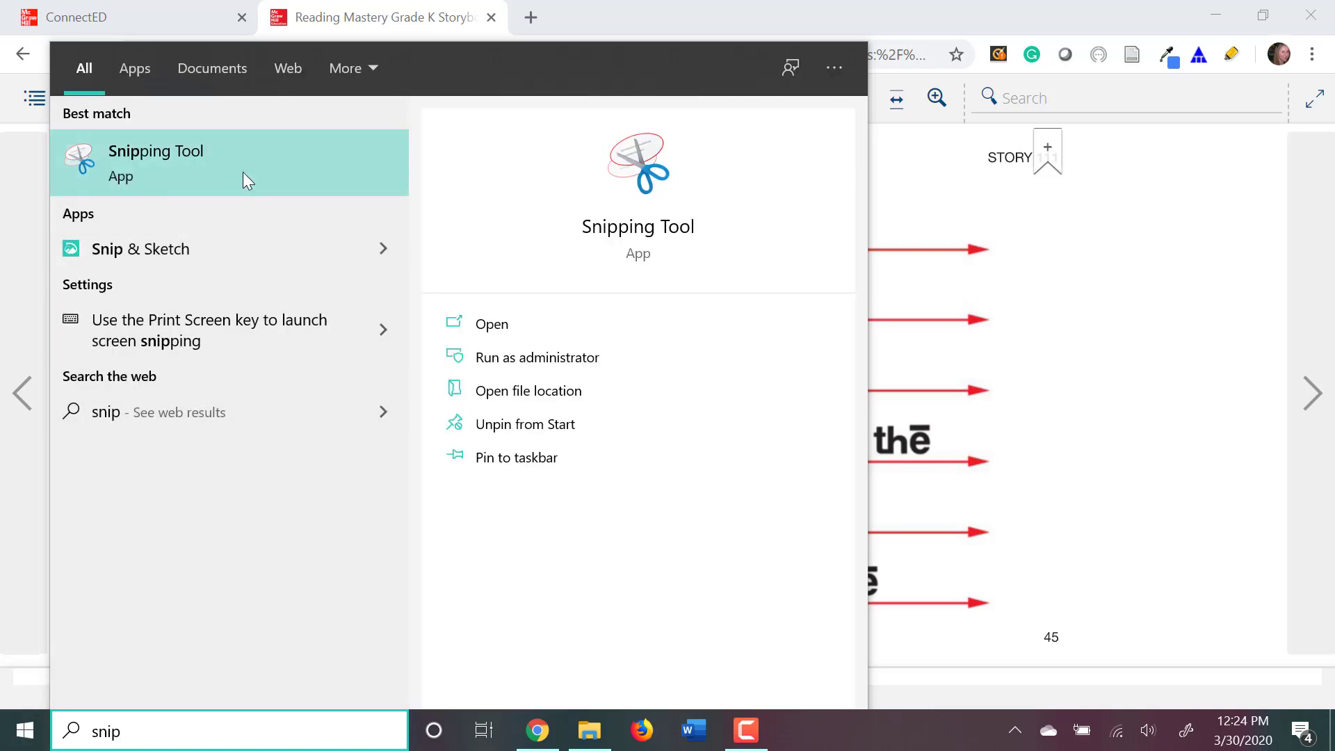
{"action": "left_click", "coordinate": [243, 172]}
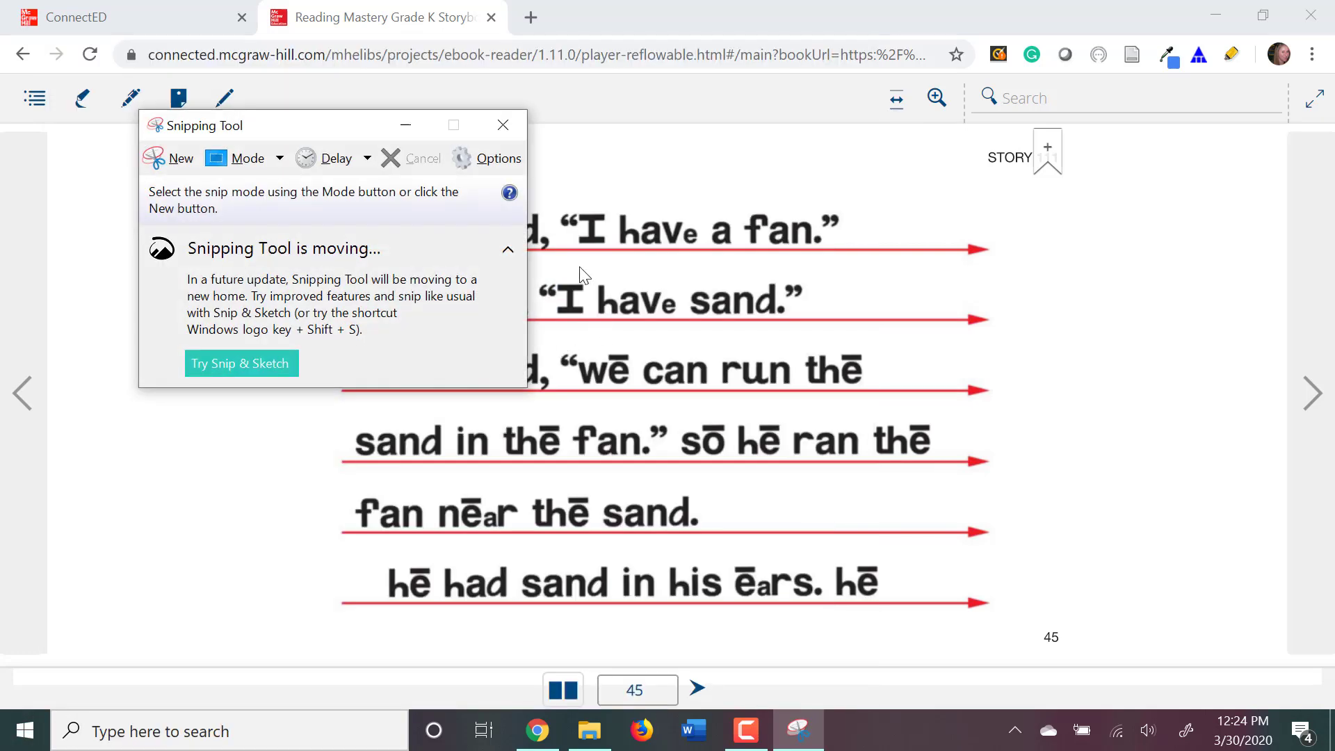
Move the Snipping Tool aside and snip a rectangle around page 45's story text.
{"action": "left_click_drag", "start_coordinate": [321, 128], "coordinate": [913, 183]}
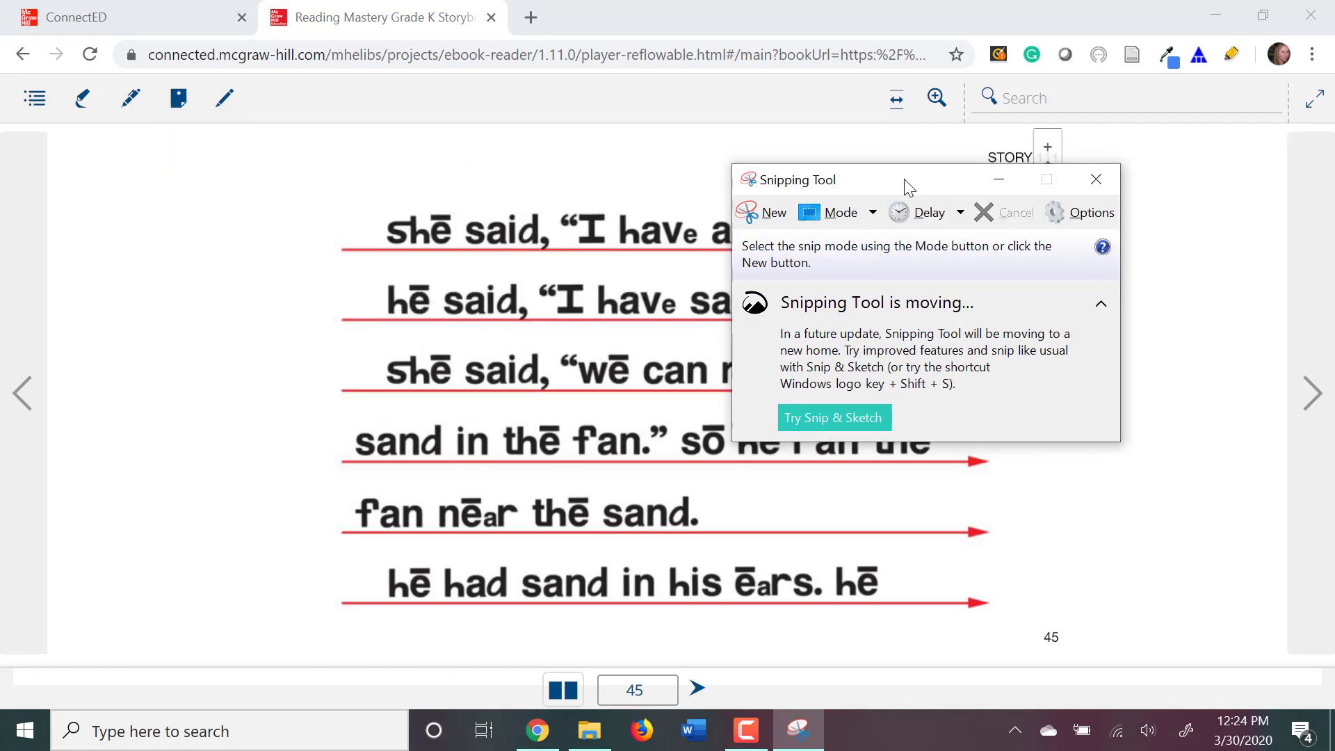
{"action": "left_click", "coordinate": [763, 214]}
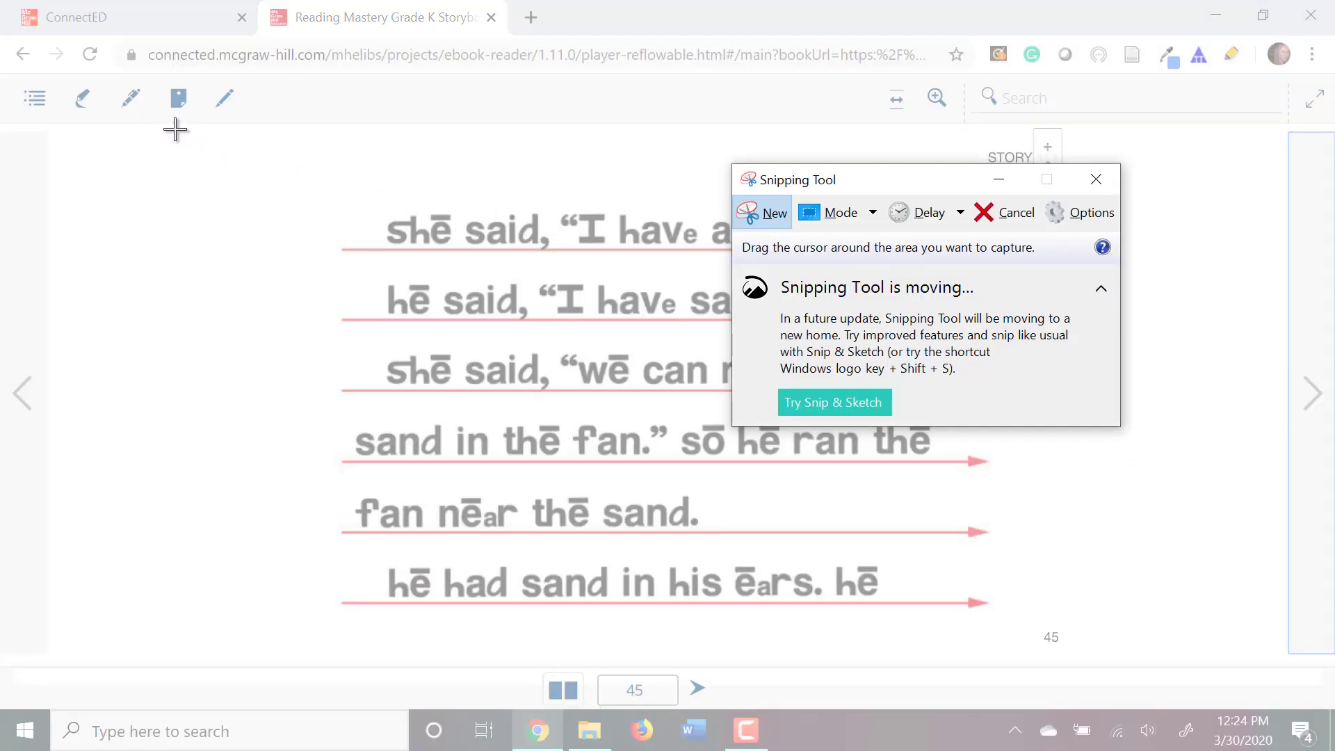
{"action": "left_click_drag", "start_coordinate": [206, 137], "coordinate": [1157, 667]}
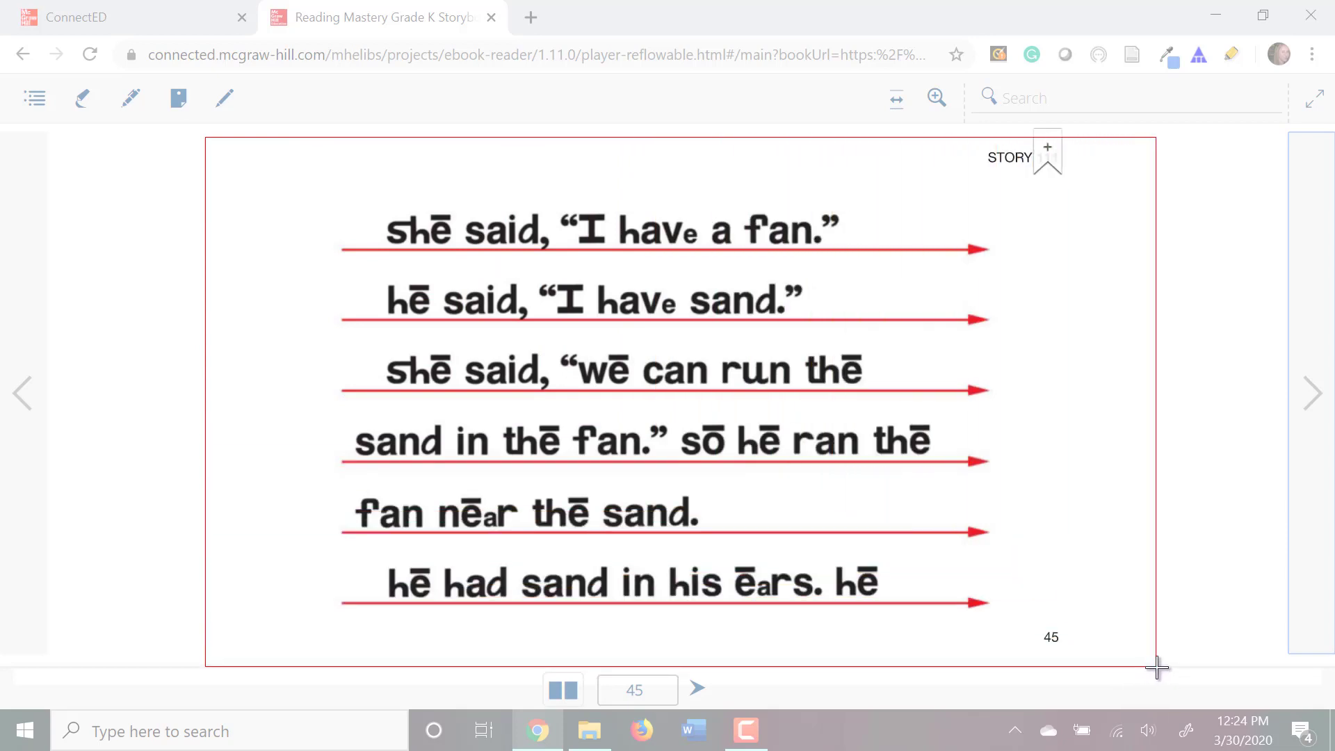
{"action": "left_click_drag", "start_coordinate": [1157, 667], "coordinate": [1157, 667]}
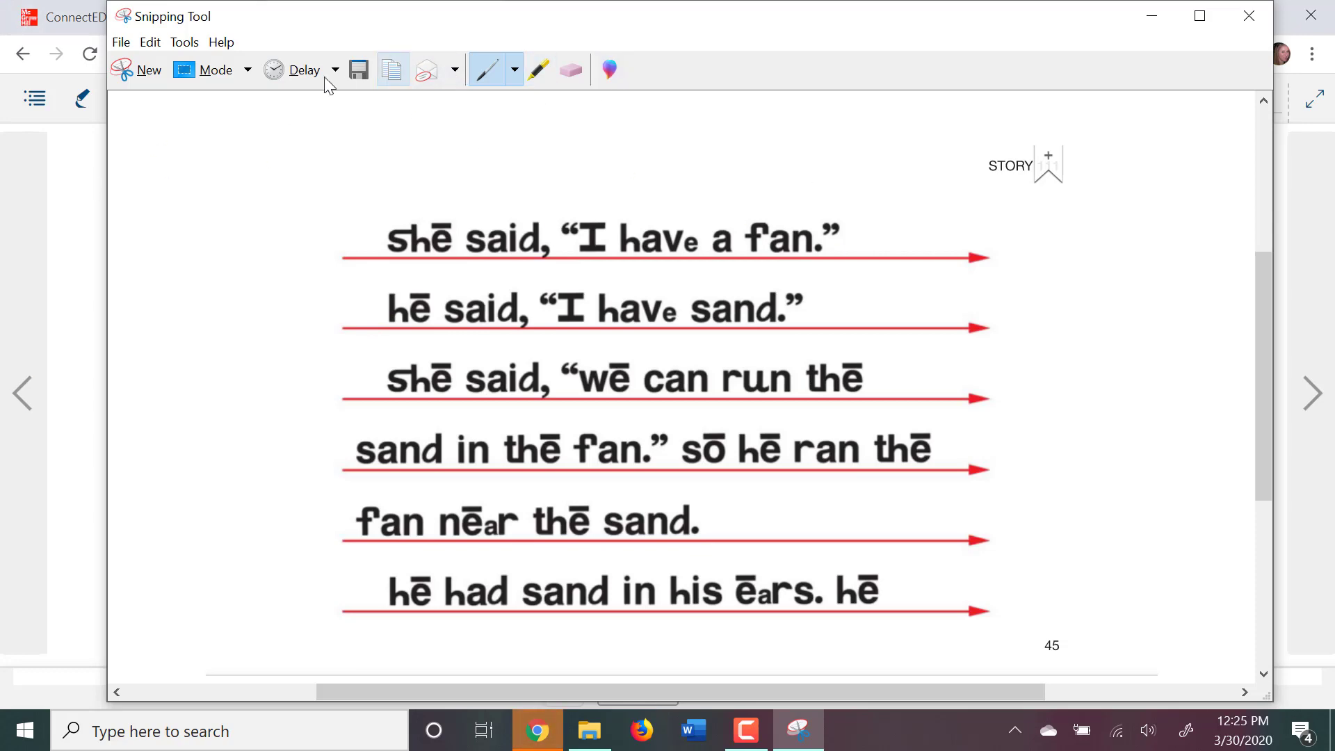
Begin saving the snip to Reading Mastery Lessons, cancel, then close Snipping Tool.
{"action": "left_click", "coordinate": [360, 73]}
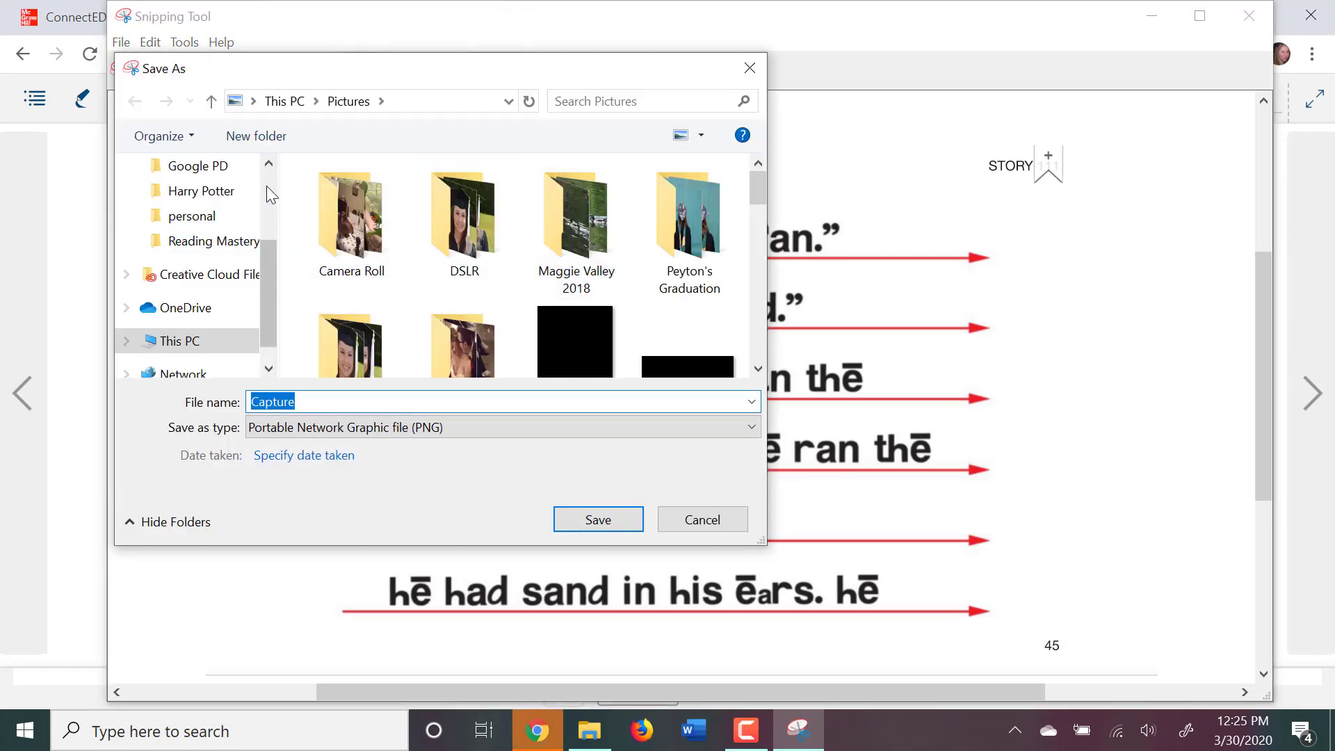
{"action": "left_click", "coordinate": [261, 259]}
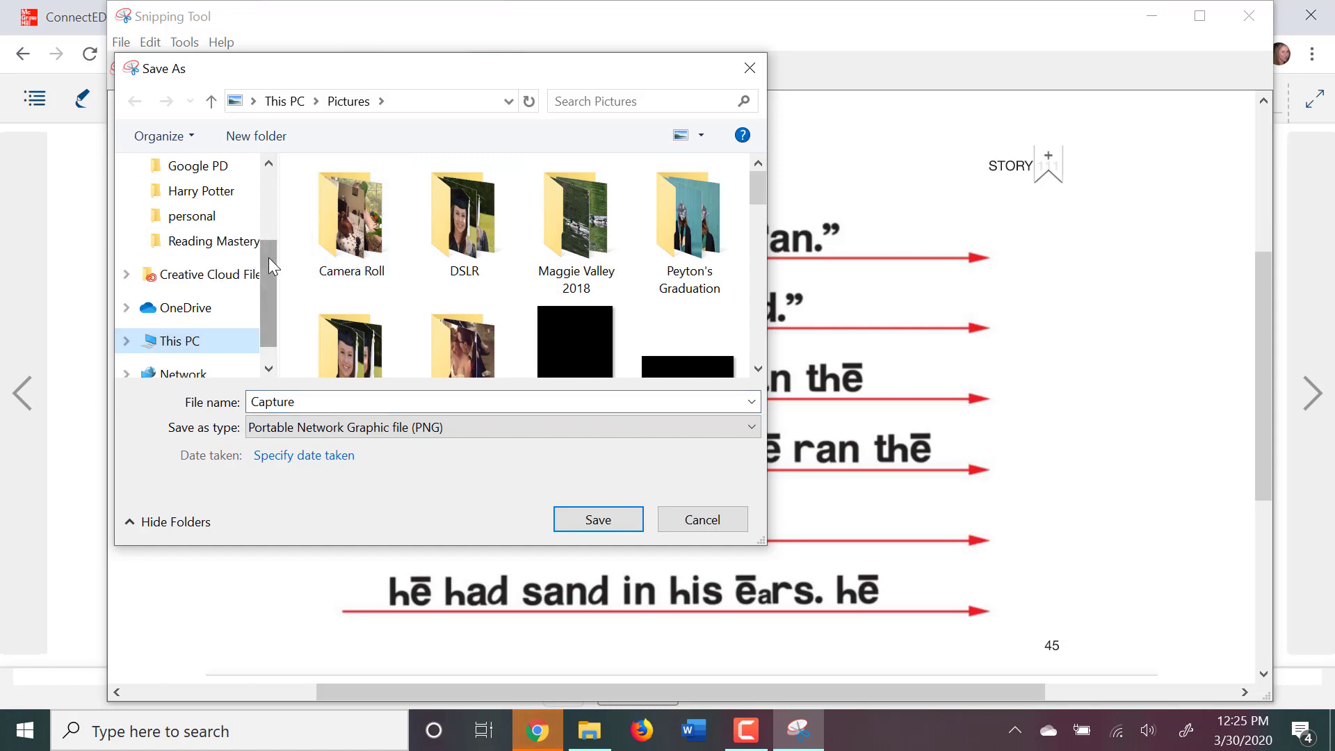
{"action": "left_click", "coordinate": [226, 243]}
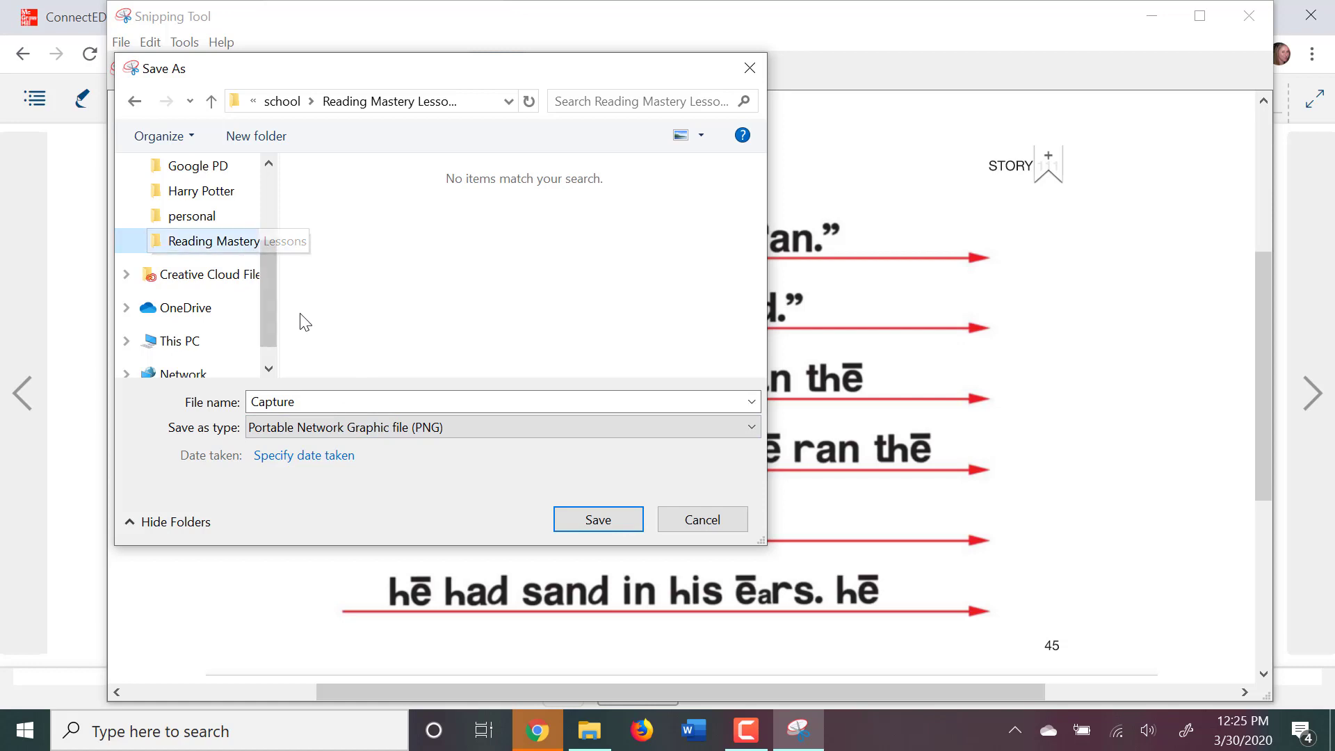
{"action": "left_click", "coordinate": [358, 399]}
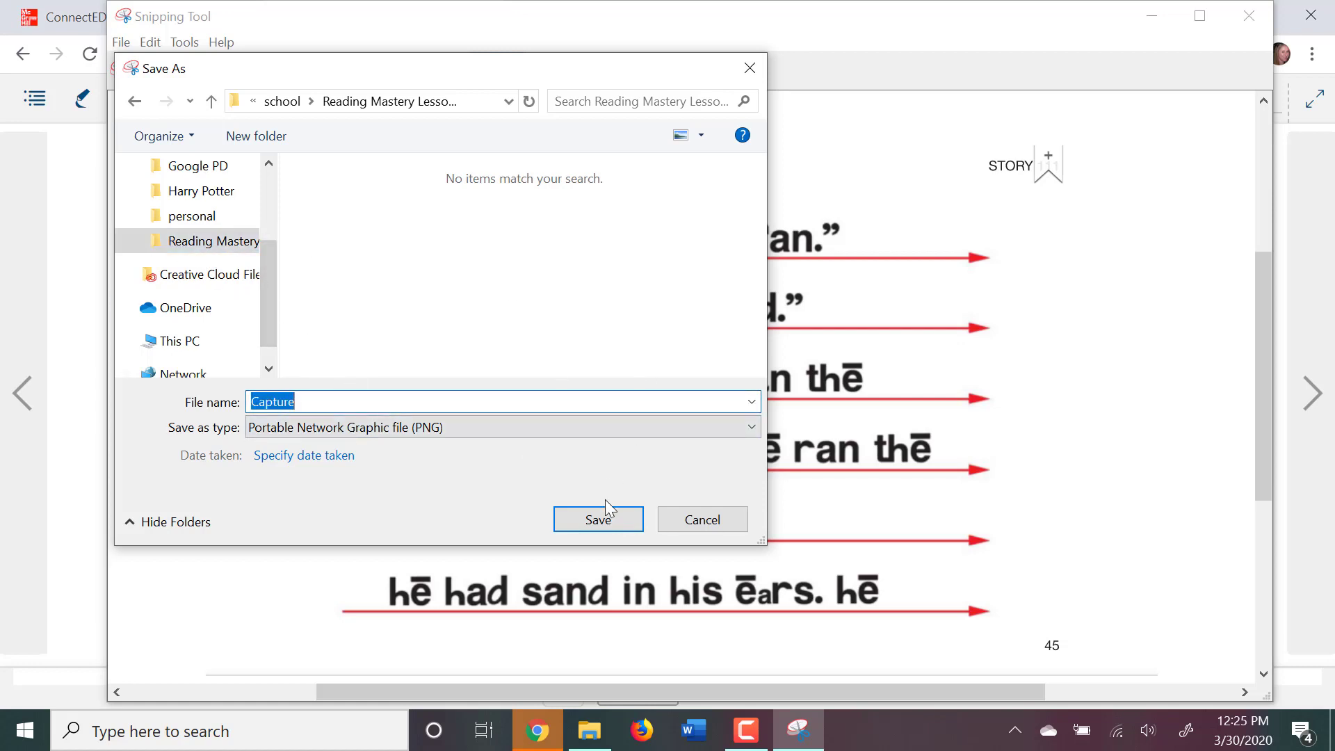
{"action": "left_click", "coordinate": [730, 523]}
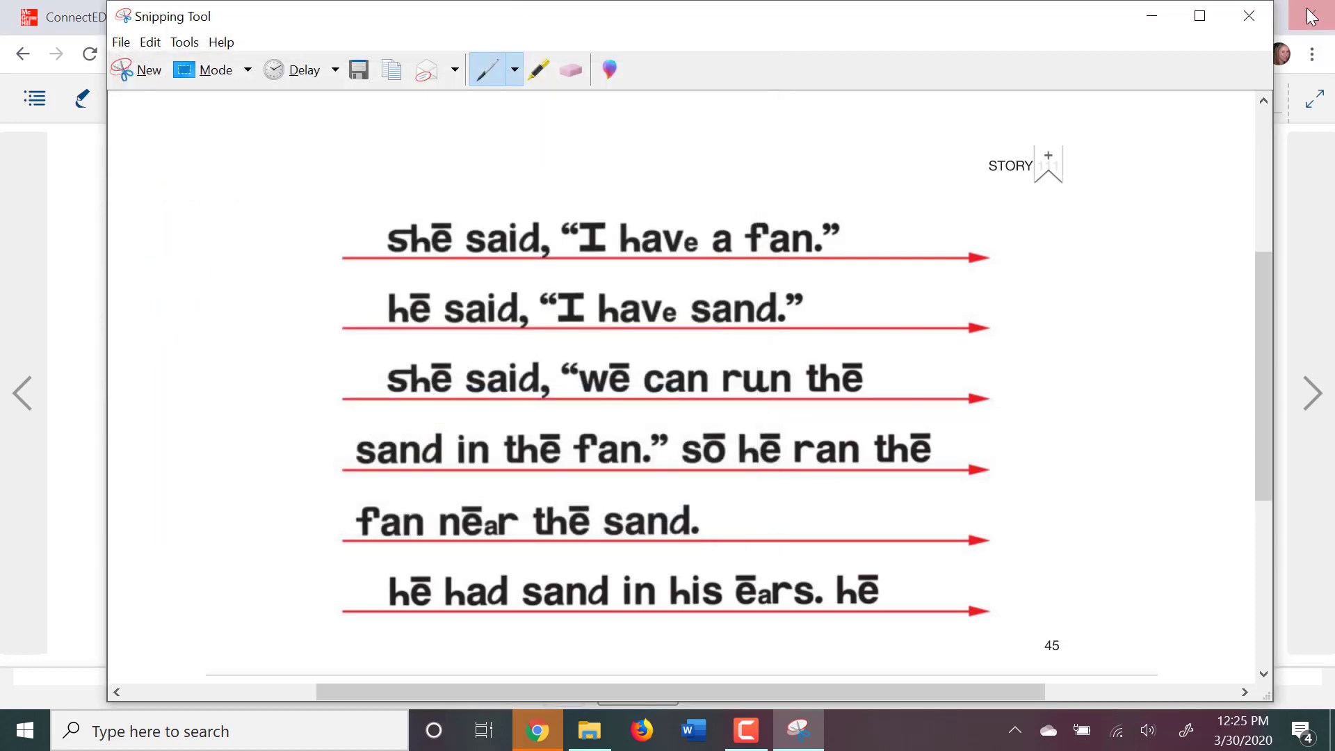
{"action": "left_click", "coordinate": [1263, 18]}
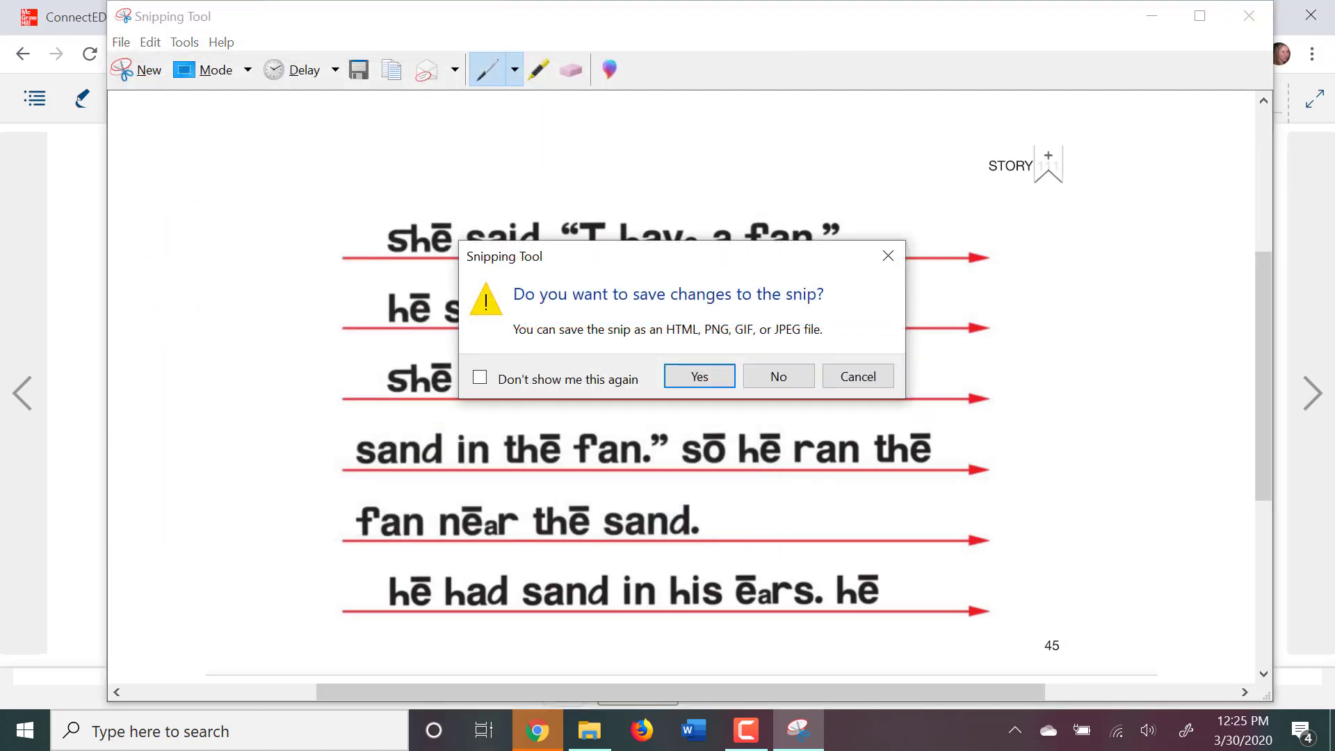